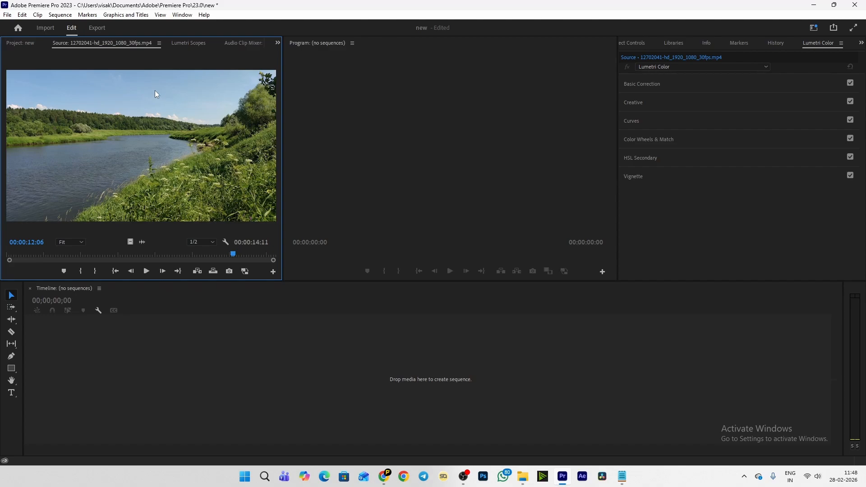
Create a sequence from the river clip in the project and make its V1 video track taller.
left_click(21, 44)
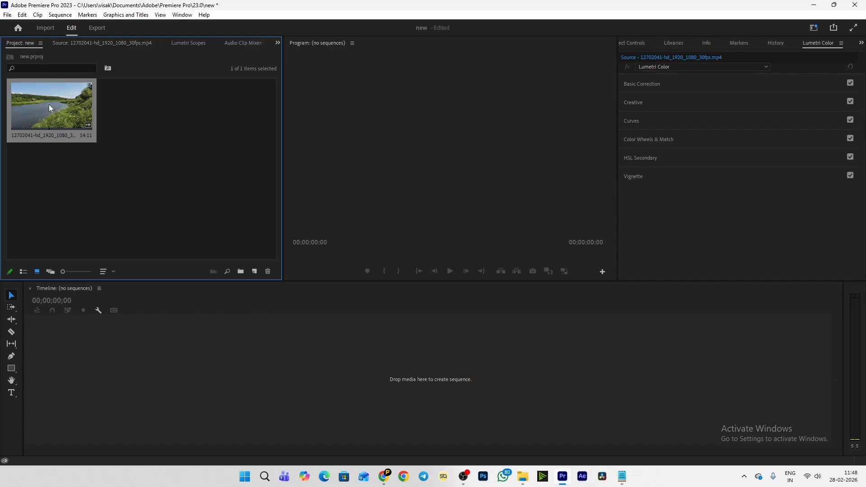
left_click_drag(49, 104, 142, 376)
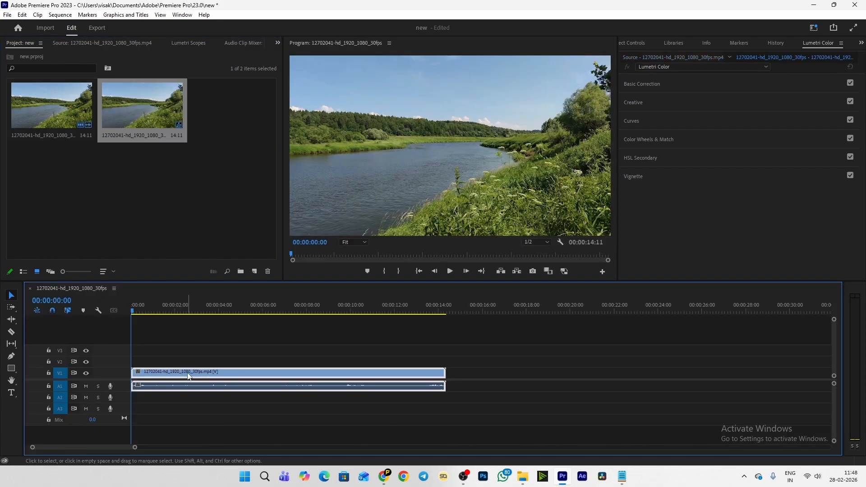
double_click(121, 372)
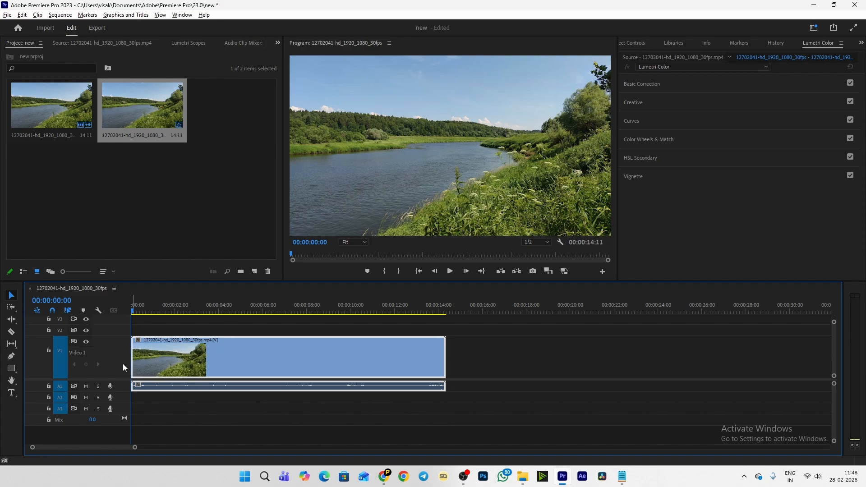
scroll(117, 350, "down", 1)
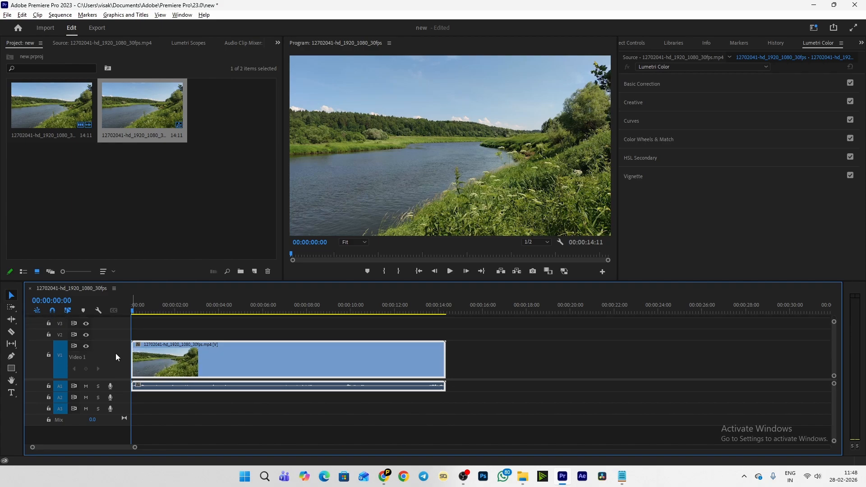
scroll(116, 353, "down", 2)
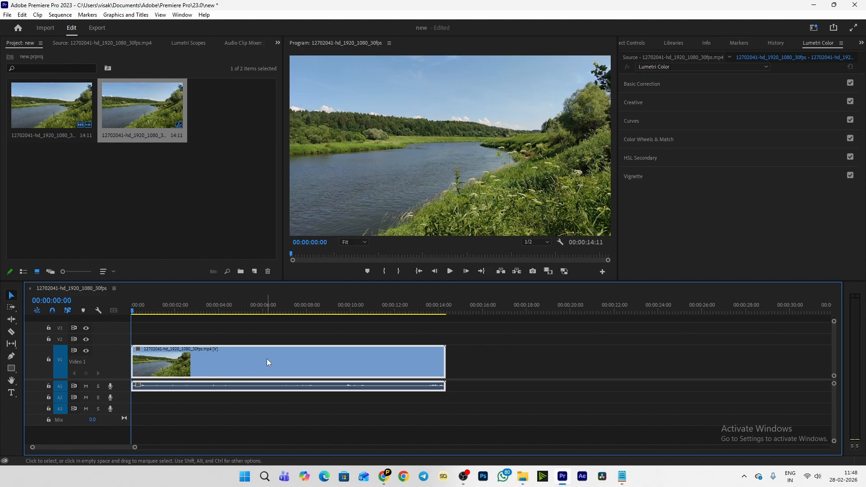
Bring up Lumetri Color for the river clip and review the Basic Correction settings.
left_click(829, 45)
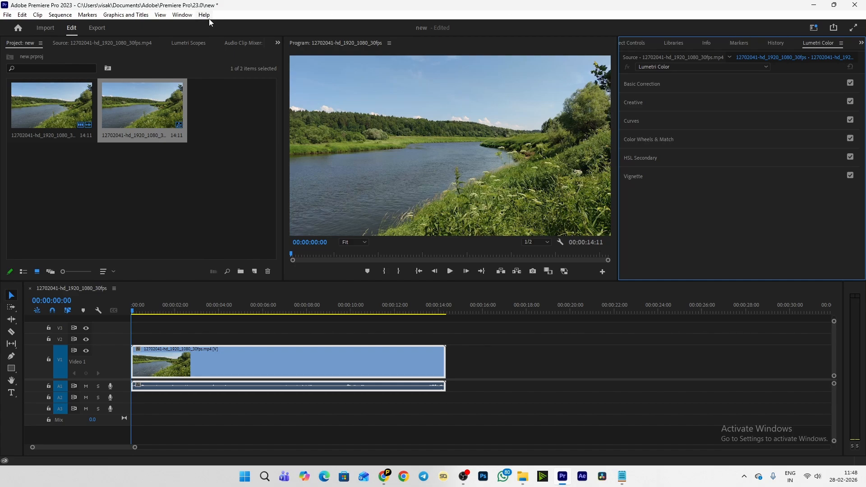
left_click(182, 15)
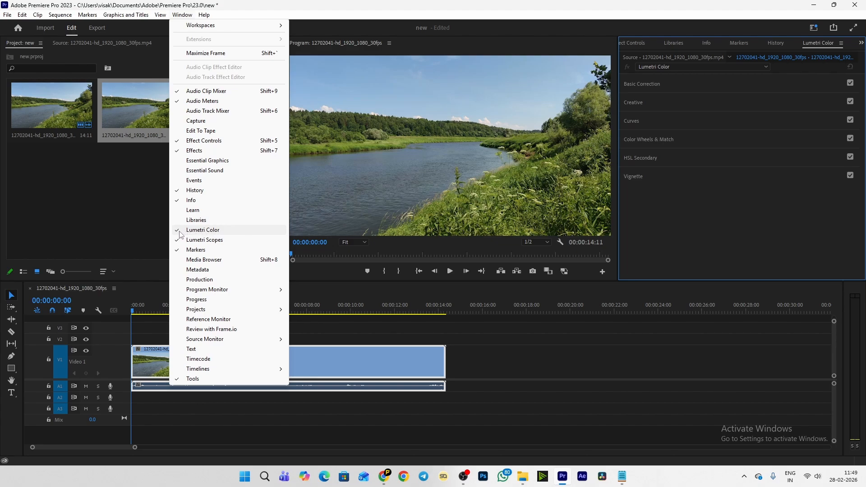
left_click(825, 44)
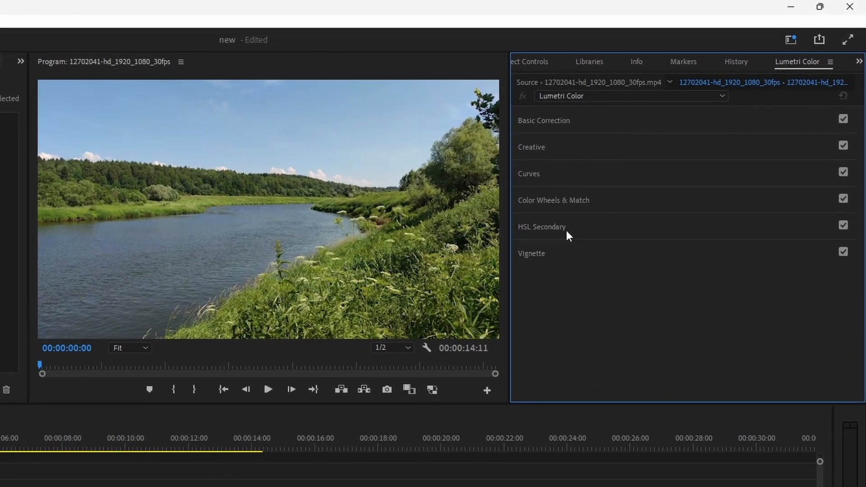
left_click(558, 121)
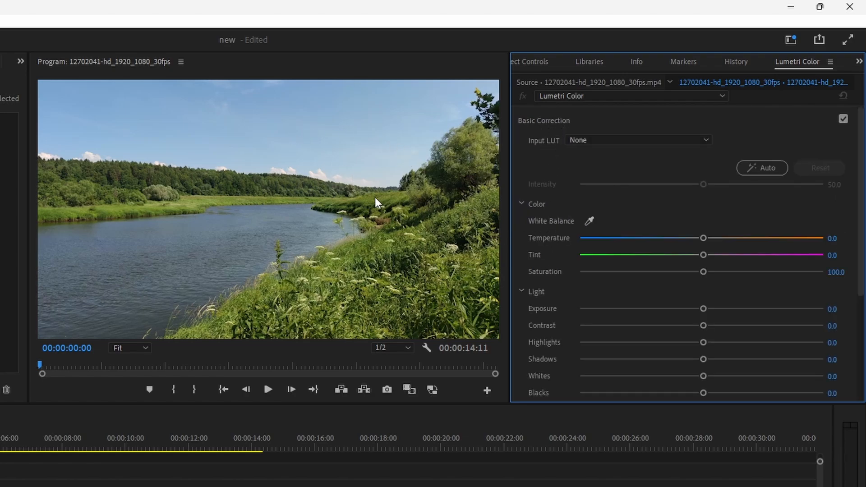
scroll(597, 341, "down", 1)
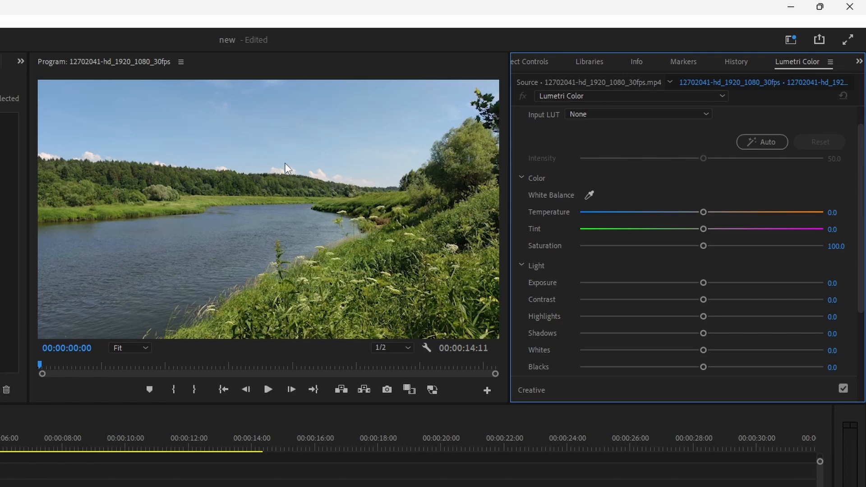
scroll(546, 136, "up", 1)
left_click(546, 119)
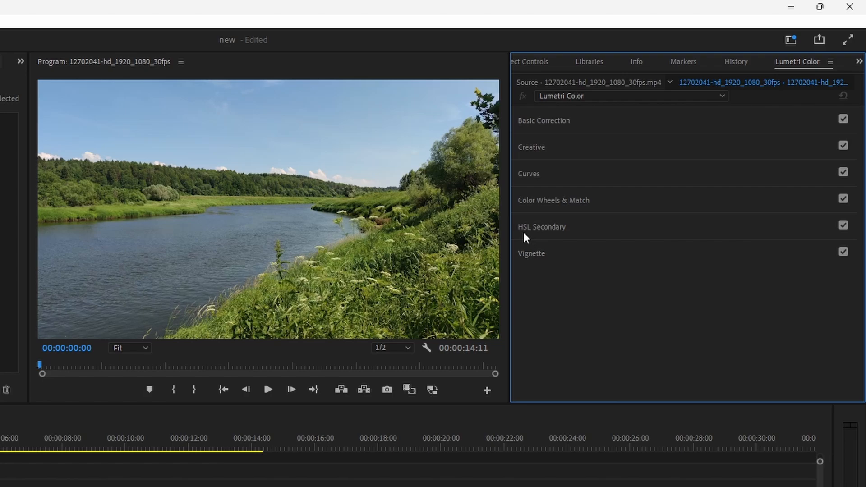
Expand the HSL Secondary key and sample the green of the distant riverbank as the key color.
left_click(588, 229)
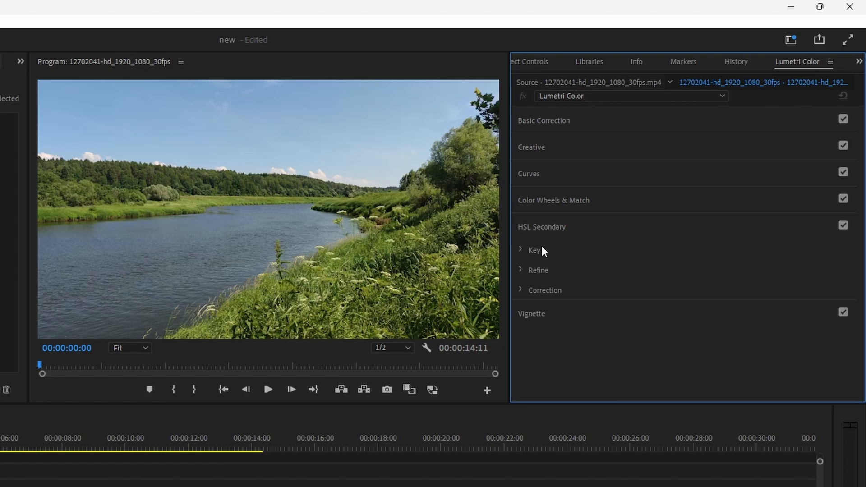
left_click(522, 251)
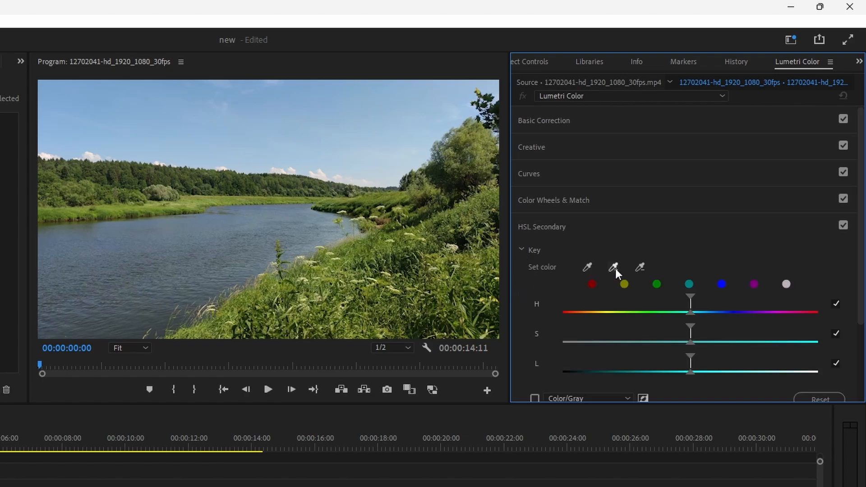
left_click(587, 267)
left_click(394, 193)
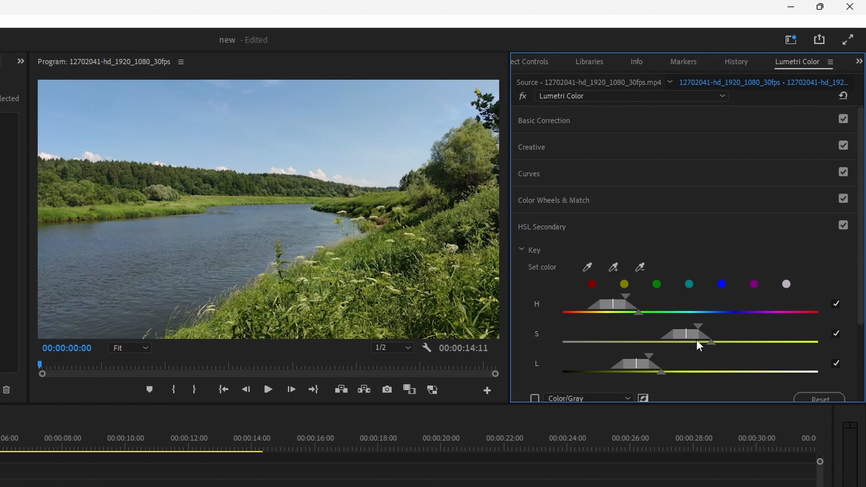
Preview the keyed green area with the Color/Gray mask, and return to the full image.
scroll(542, 323, "down", 1)
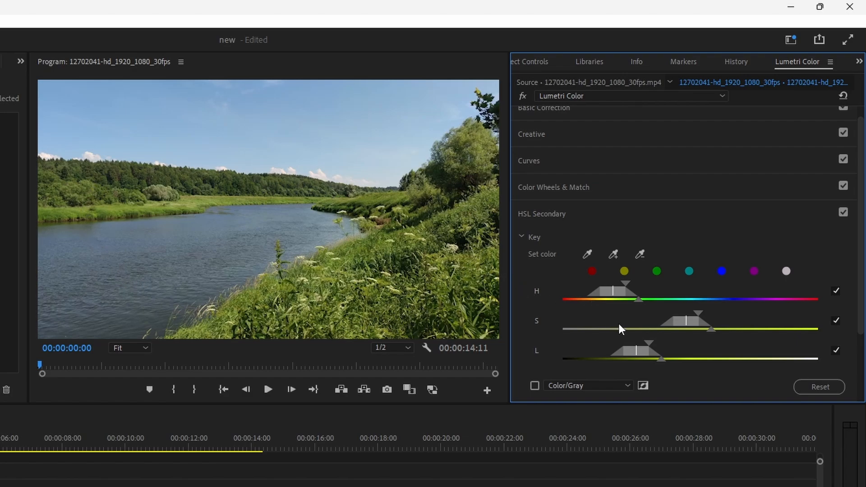
scroll(578, 307, "down", 2)
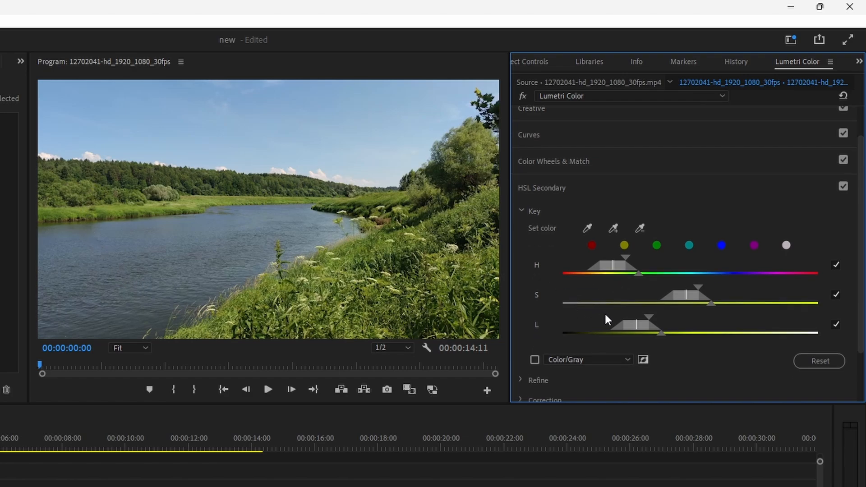
left_click(535, 360)
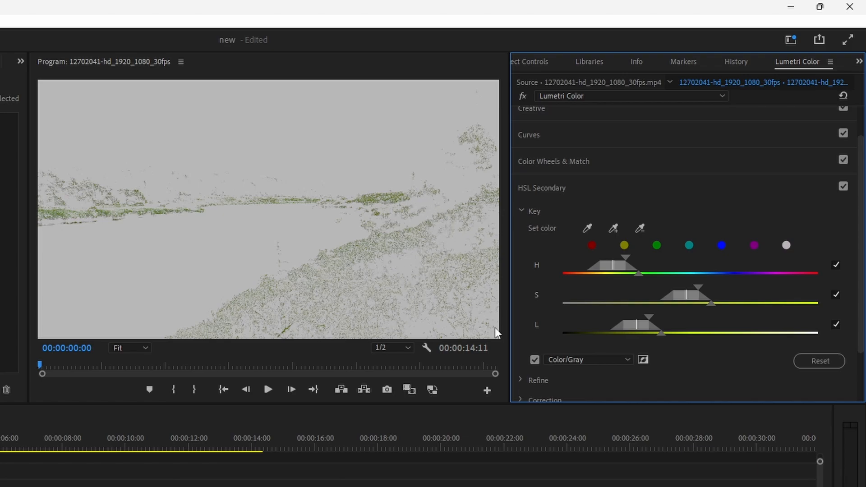
left_click(536, 363)
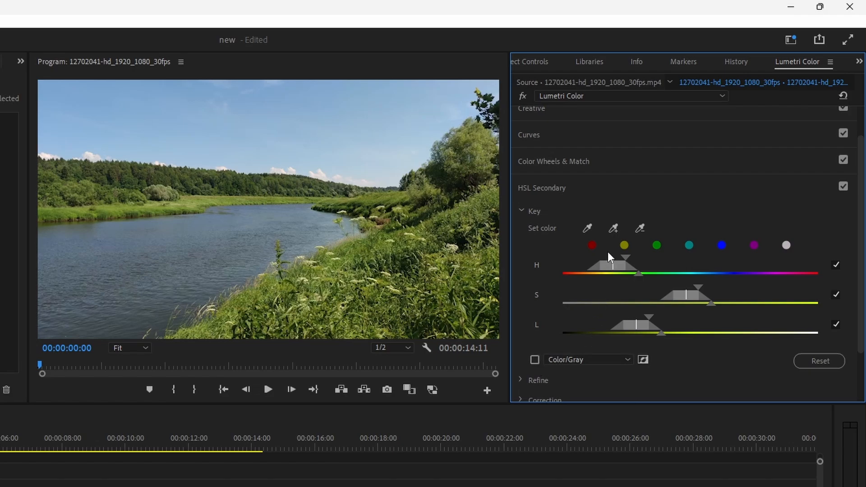
Add more greens from the trees and grassy bank to the HSL key, and check the selection with the Color/Gray mask.
left_click(615, 228)
left_click(469, 201)
left_click_drag(472, 197, 444, 220)
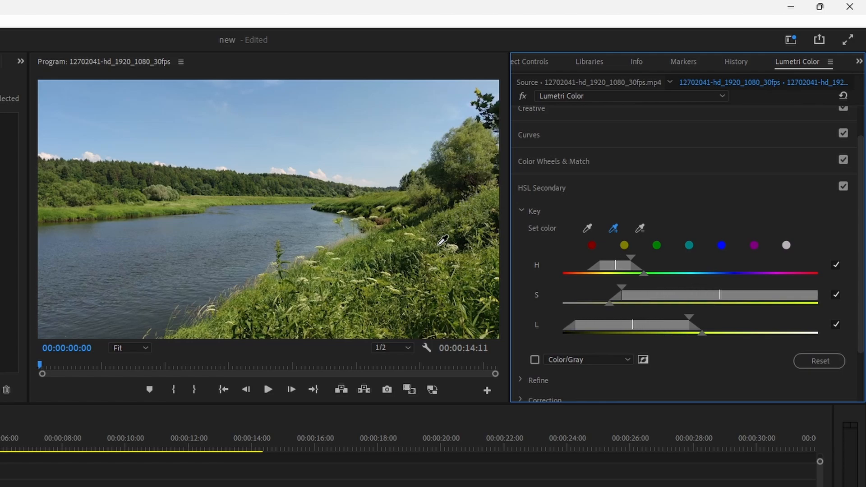
left_click(462, 210)
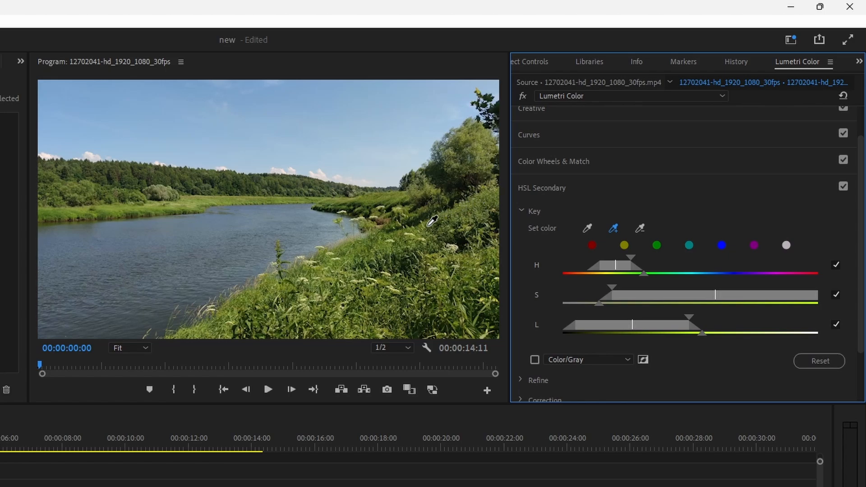
left_click(379, 249)
left_click(534, 360)
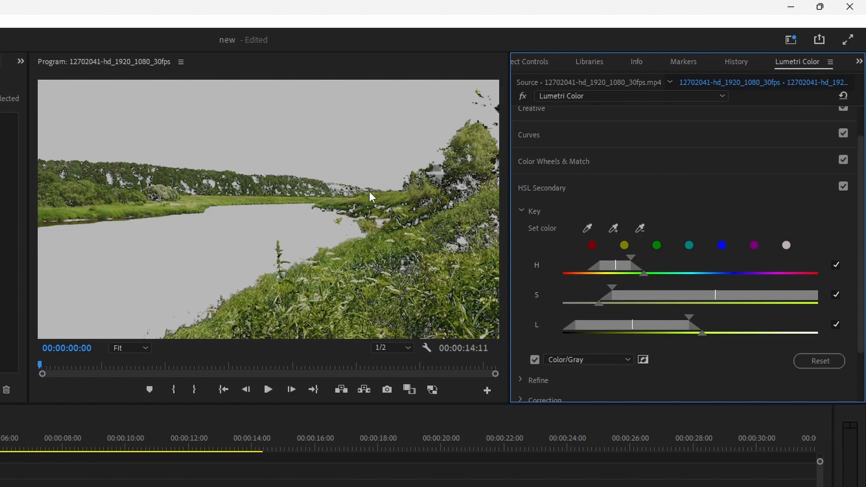
left_click(539, 361)
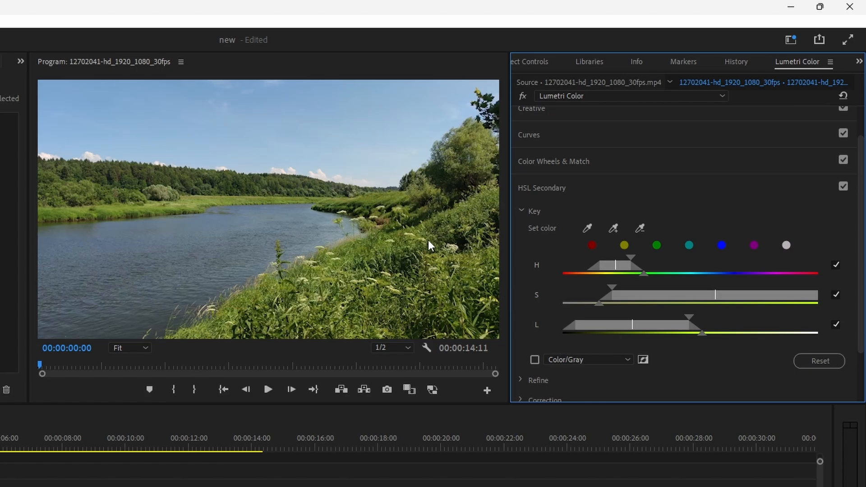
Shift the midtones, shadows and highlights of the keyed greens toward cyan using the three-way HSL Secondary correction wheels.
scroll(563, 301, "down", 3)
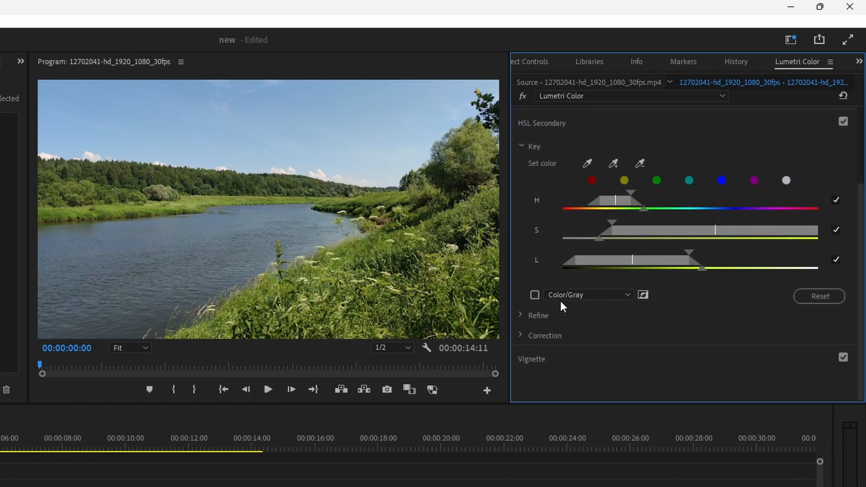
left_click(521, 335)
scroll(582, 332, "down", 2)
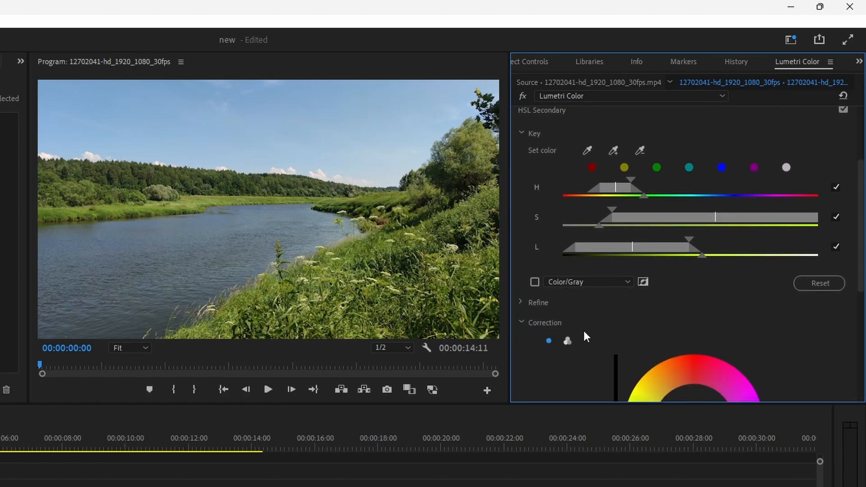
scroll(582, 333, "down", 4)
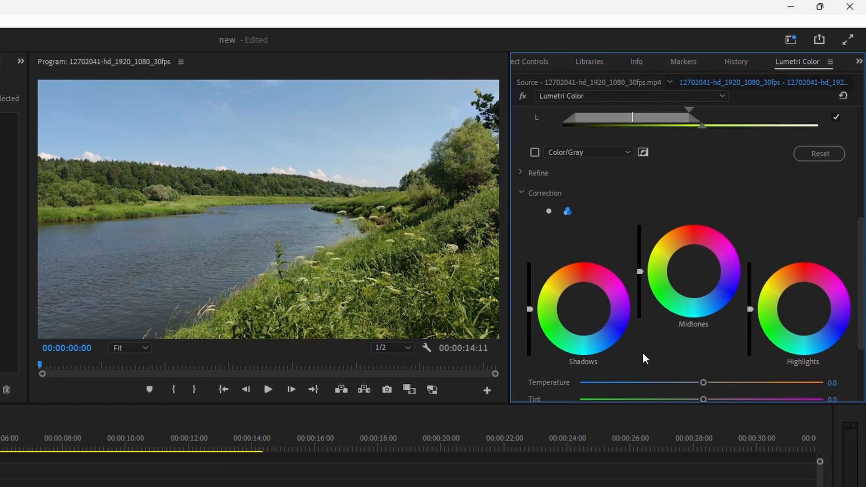
scroll(680, 354, "down", 3)
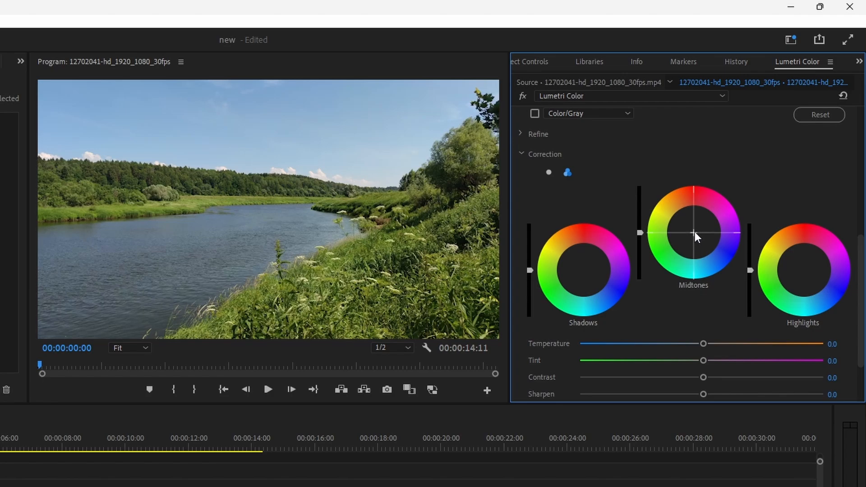
left_click_drag(695, 230, 696, 253)
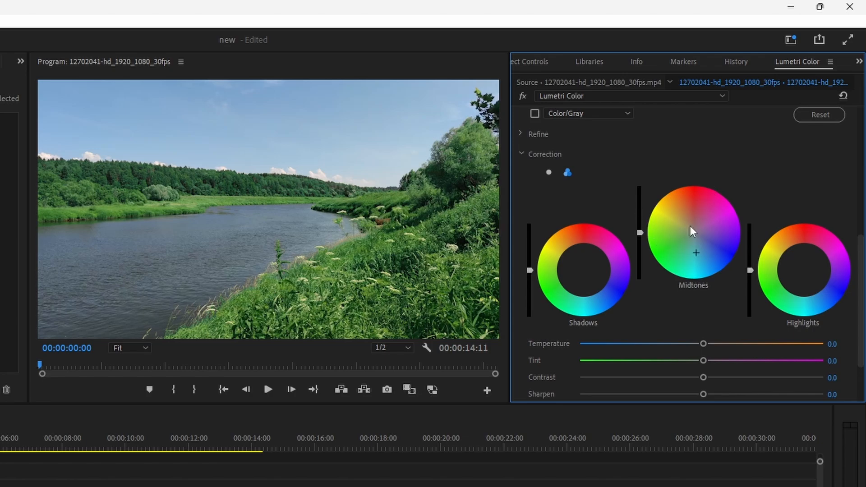
left_click_drag(695, 253, 697, 254)
left_click_drag(585, 272, 585, 286)
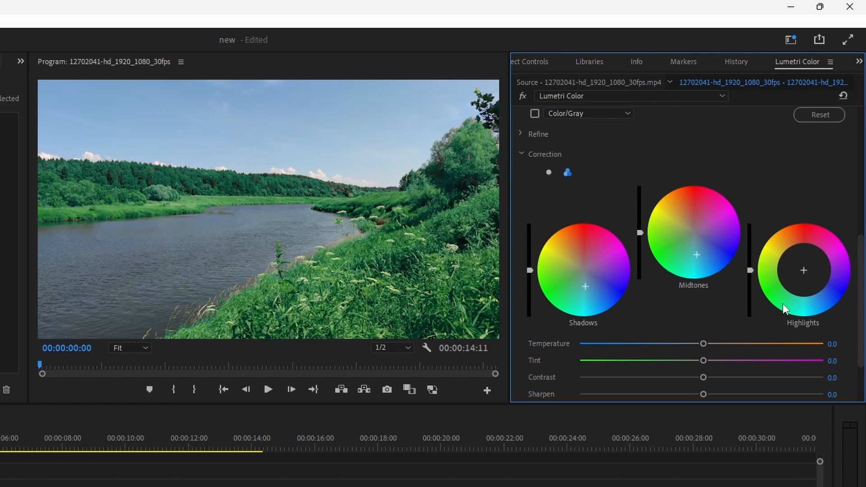
left_click_drag(804, 270, 806, 285)
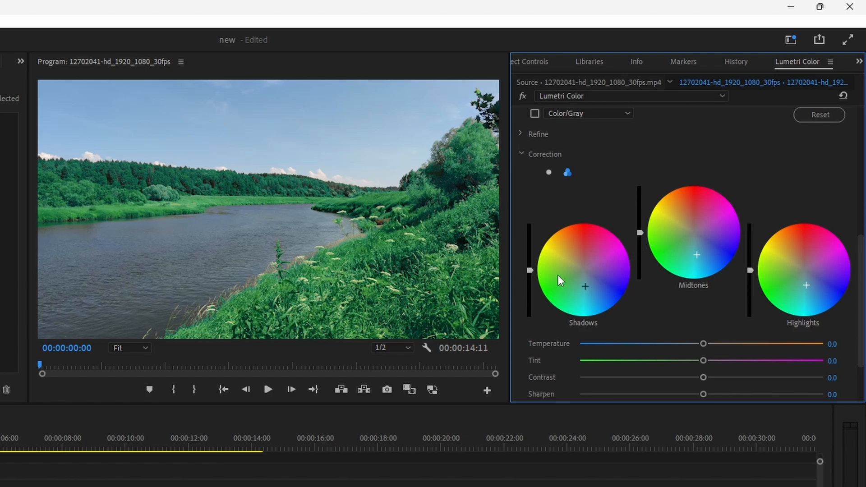
Slightly lower the brightness of the shadows, midtones and highlights in the HSL Secondary correction.
left_click_drag(530, 270, 531, 283)
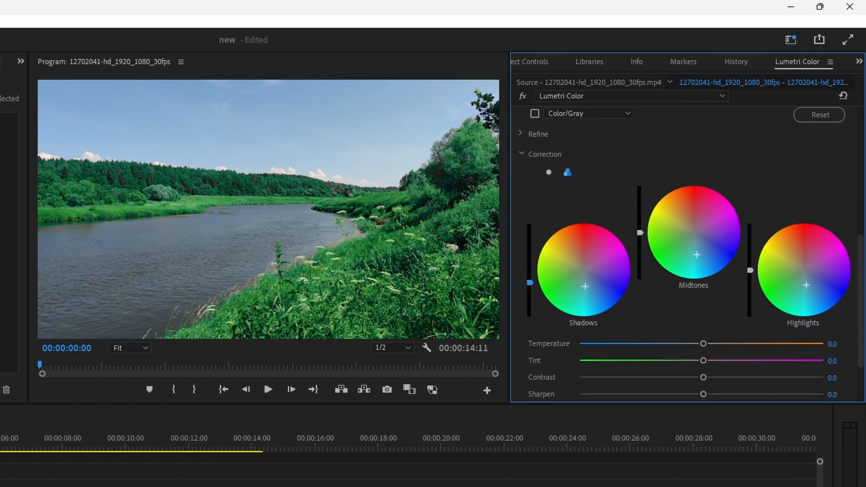
left_click_drag(641, 232, 640, 245)
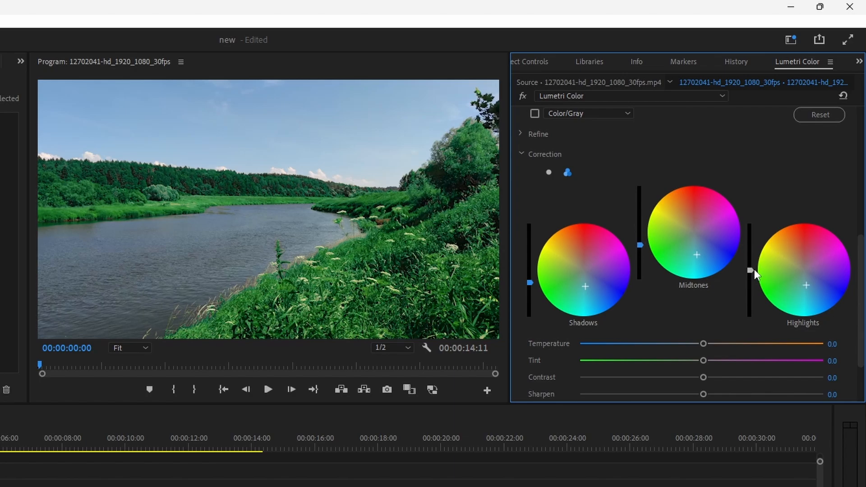
left_click_drag(754, 270, 750, 276)
Expand the Refine settings of the HSL Secondary key and set Blur to 7.9 to soften the mask.
scroll(636, 286, "down", 3)
scroll(635, 283, "up", 5)
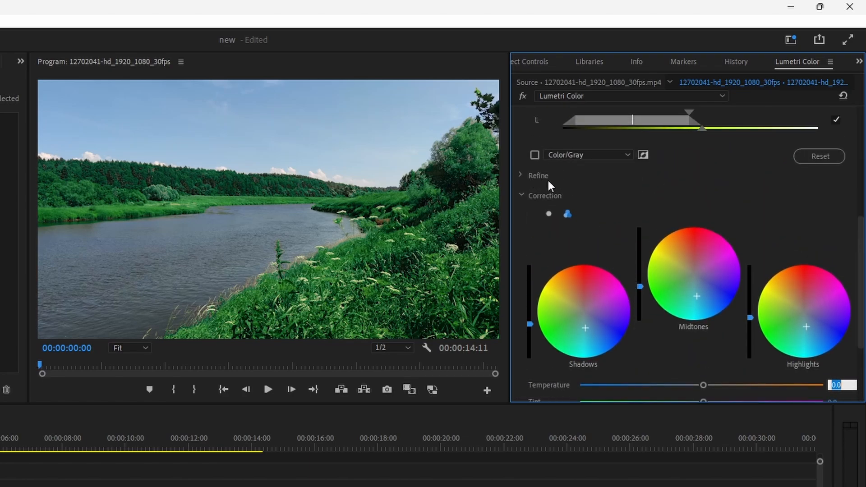
left_click(521, 175)
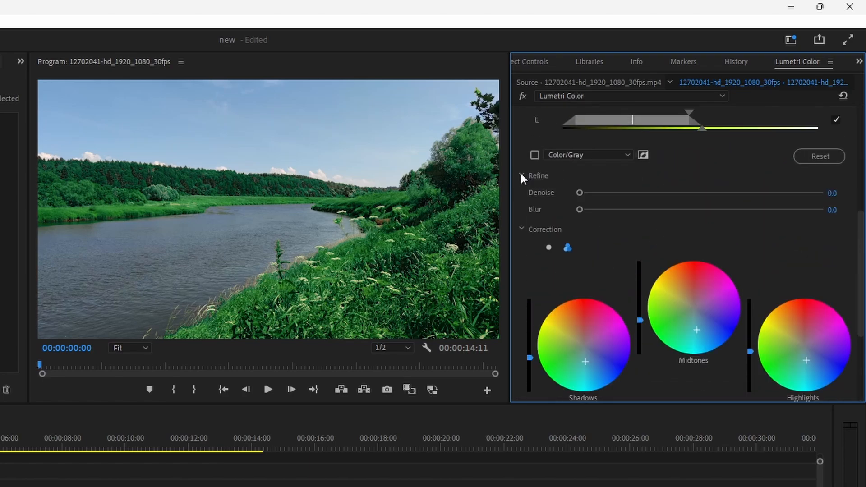
scroll(547, 231, "up", 1)
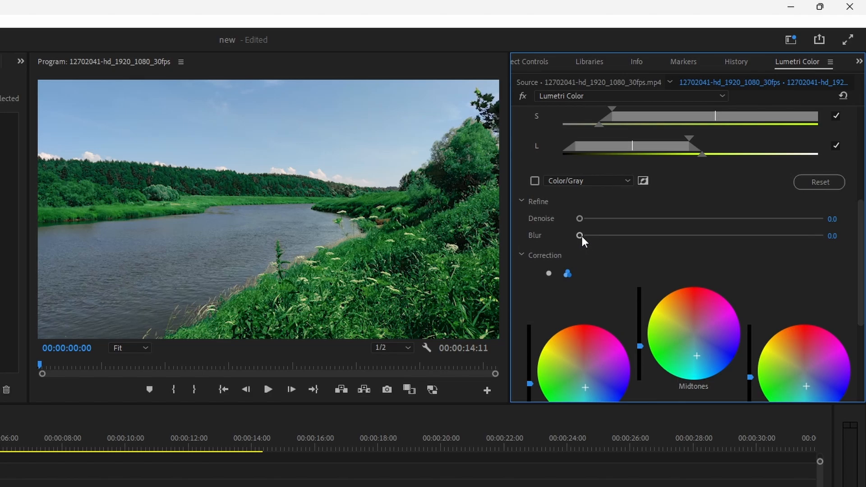
left_click_drag(580, 234, 644, 249)
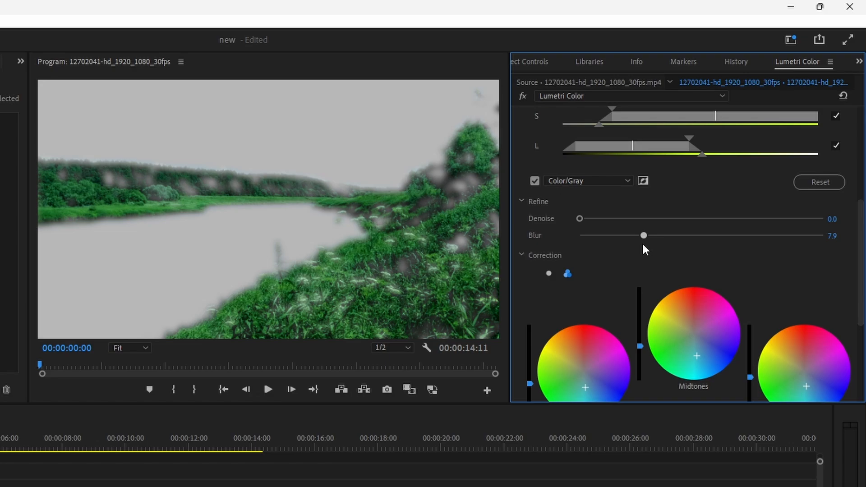
Set the green key's Blur to 0.0 and magnify the program view to 400% to examine the distant treeline.
left_click_drag(643, 244, 569, 249)
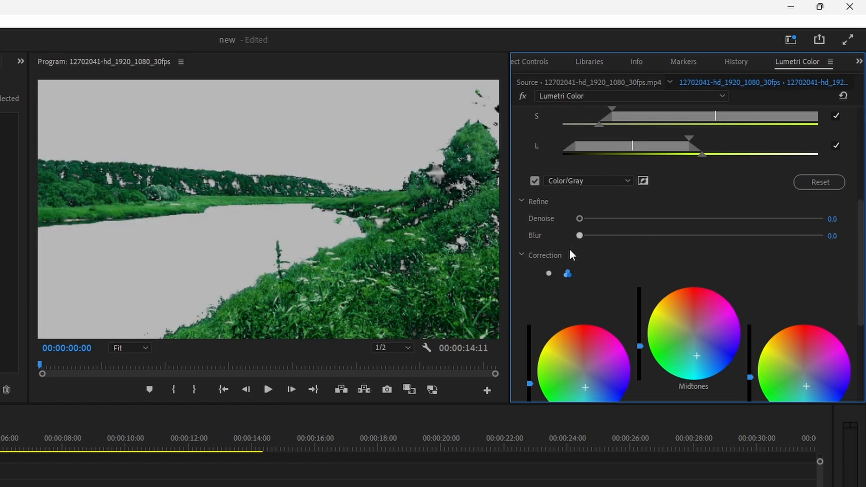
left_click(138, 347)
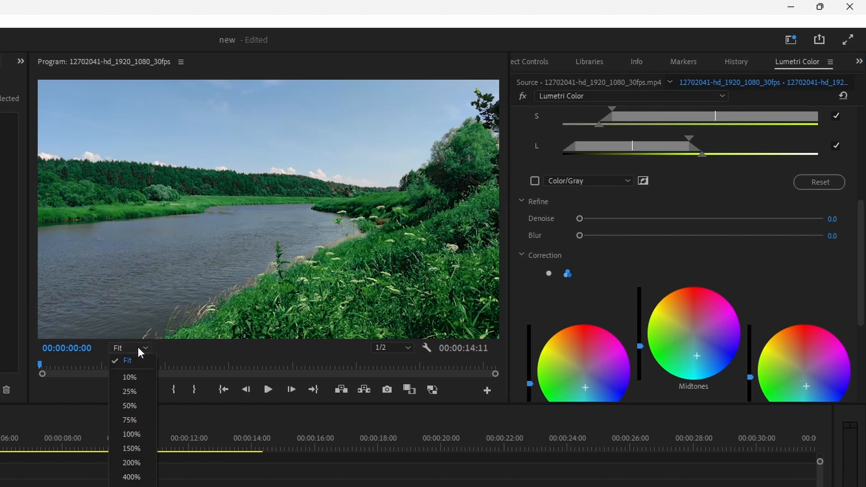
left_click(132, 446)
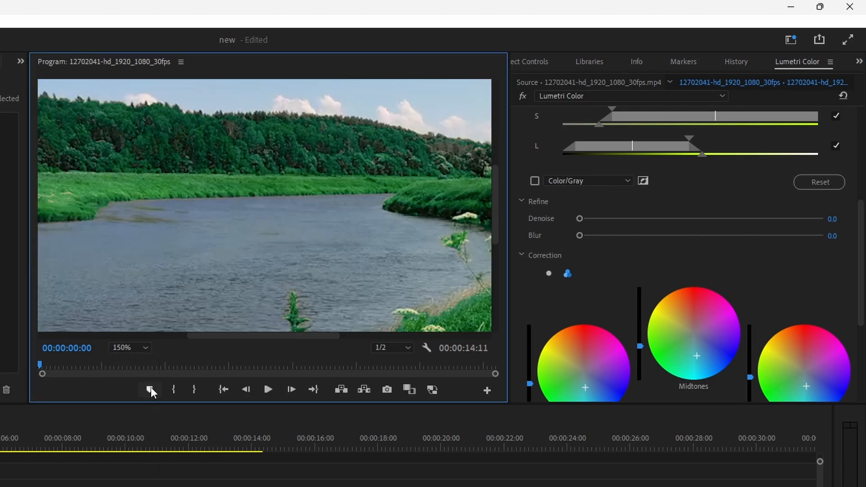
left_click(142, 347)
left_click(136, 465)
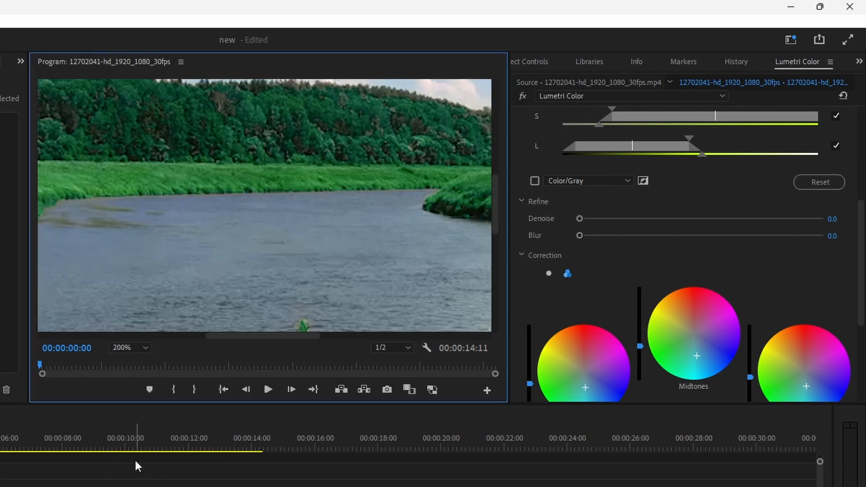
left_click_drag(495, 201, 499, 177)
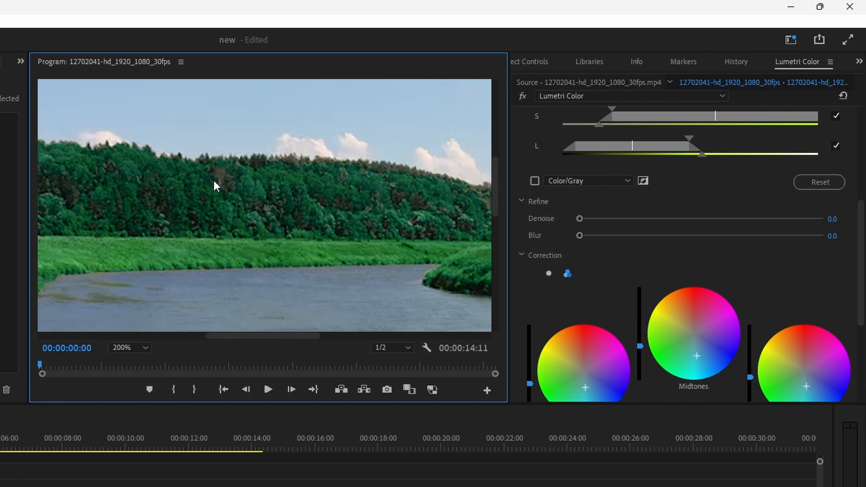
left_click(139, 353)
left_click(132, 464)
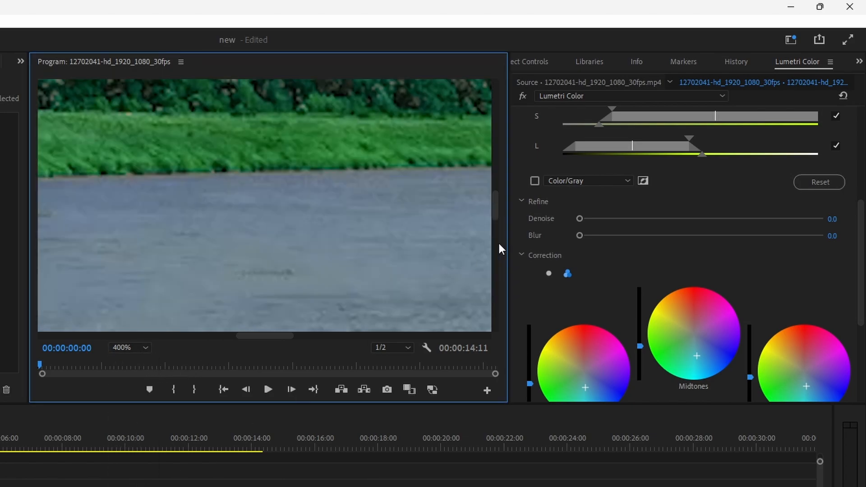
left_click_drag(497, 207, 499, 183)
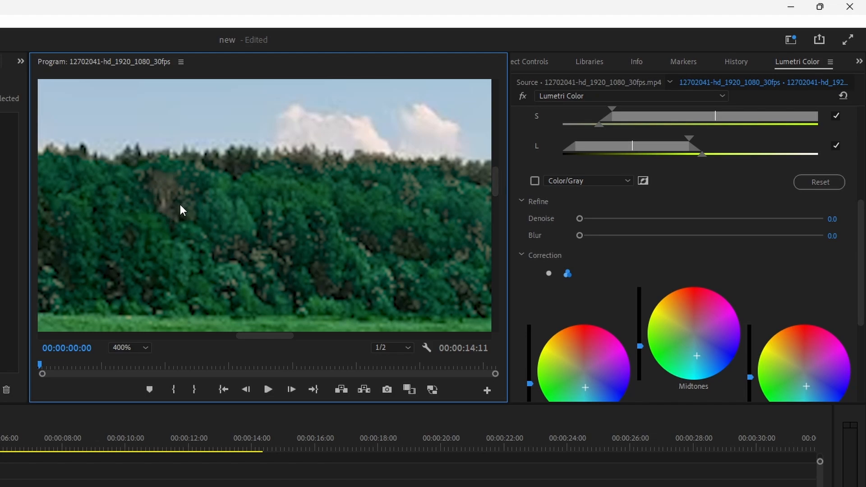
Try a Blur of 5.3 on the magnified treeline, then fit the whole frame and raise the green key's Blur to 19.4.
left_click_drag(582, 234, 548, 234)
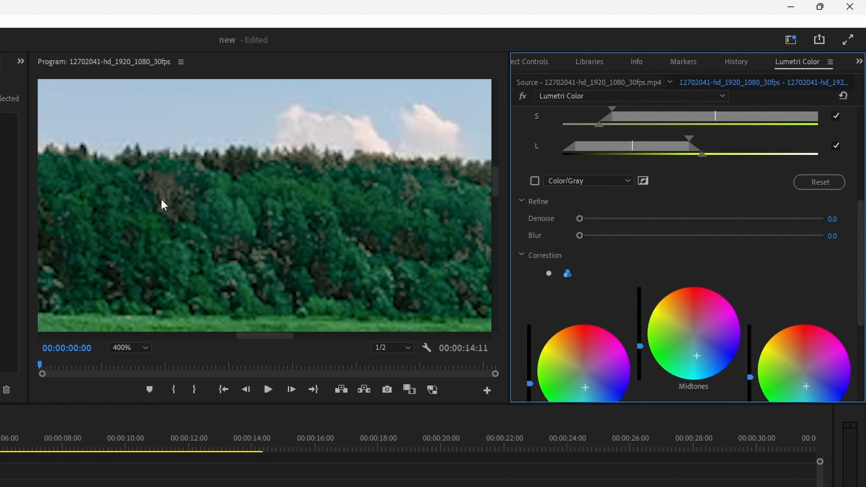
left_click_drag(602, 237, 623, 236)
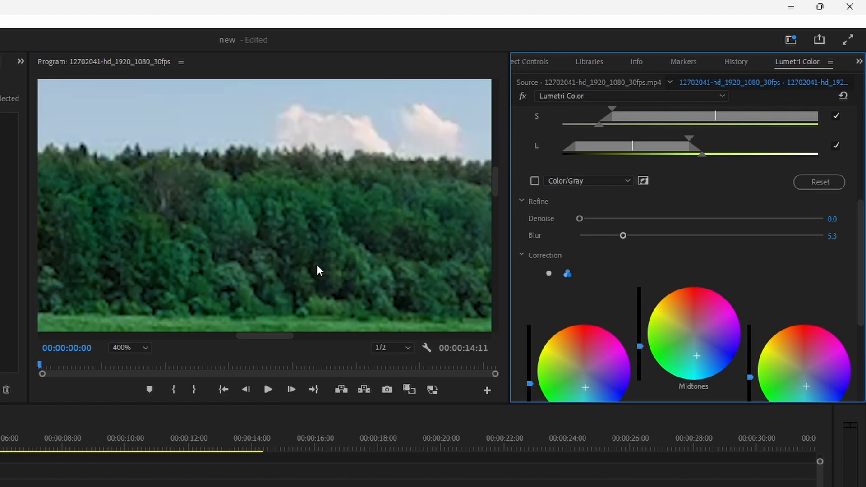
left_click(146, 347)
left_click(143, 360)
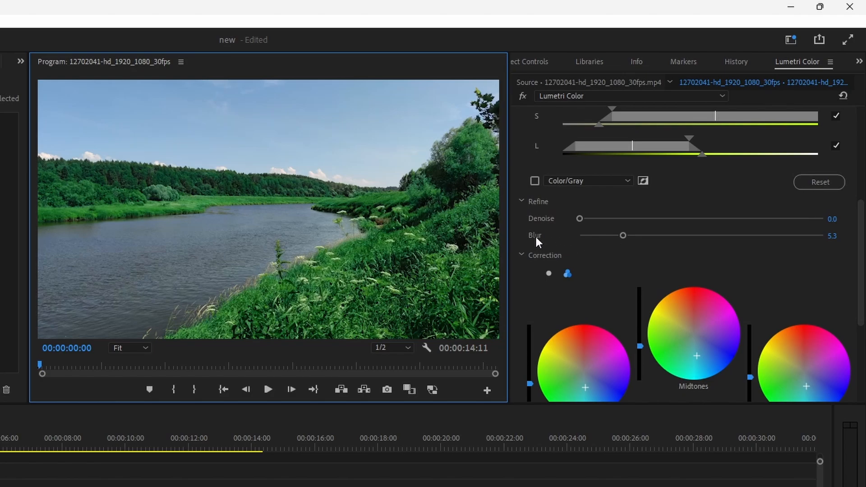
left_click_drag(622, 235, 737, 234)
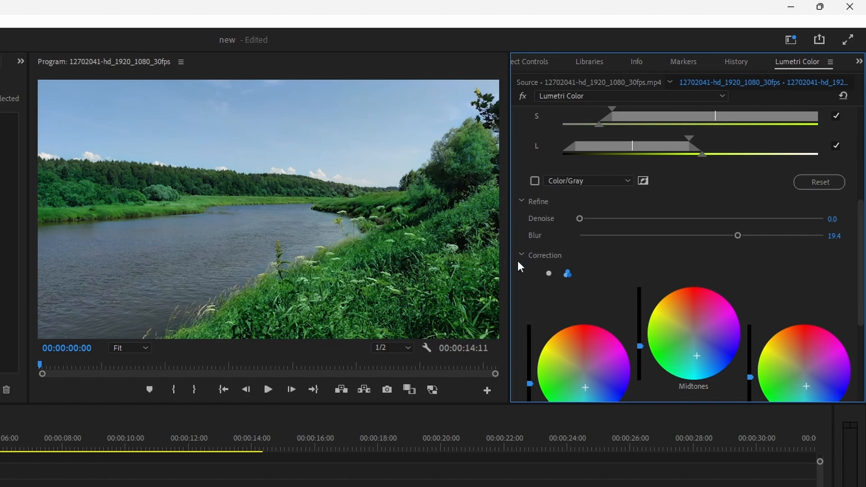
Add a second Lumetri Color effect to the river clip and keep it as the effect being edited.
scroll(627, 283, "up", 3)
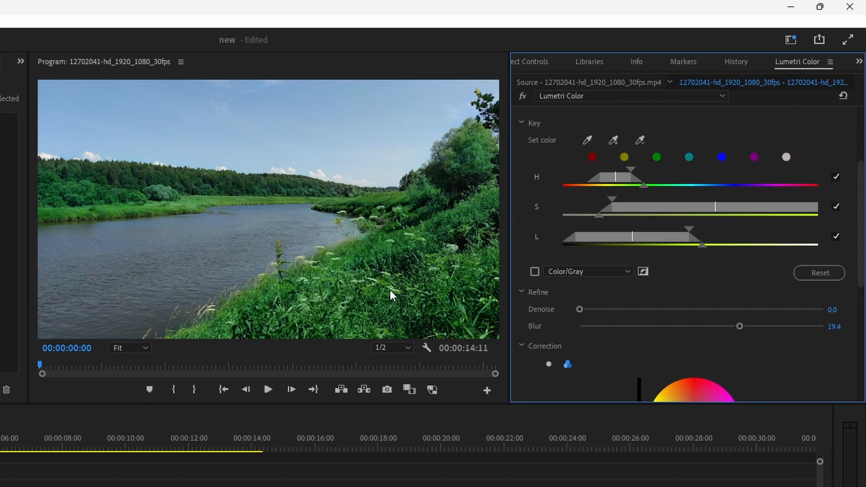
scroll(711, 287, "up", 5)
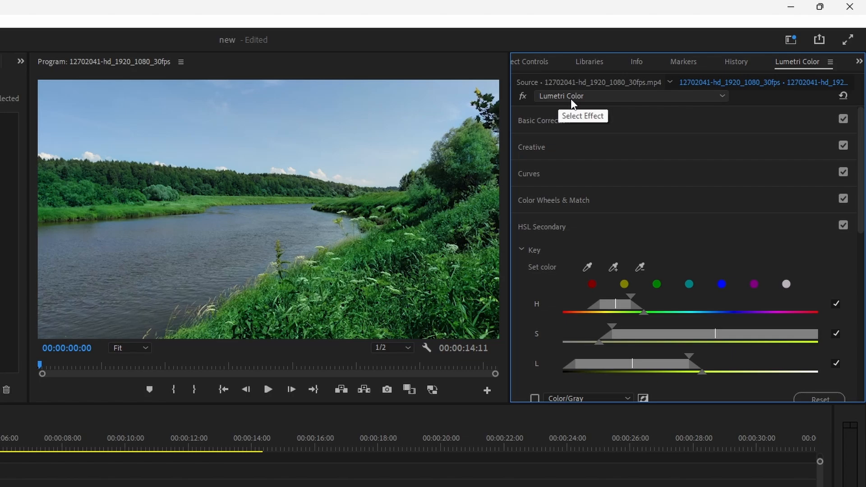
left_click(602, 97)
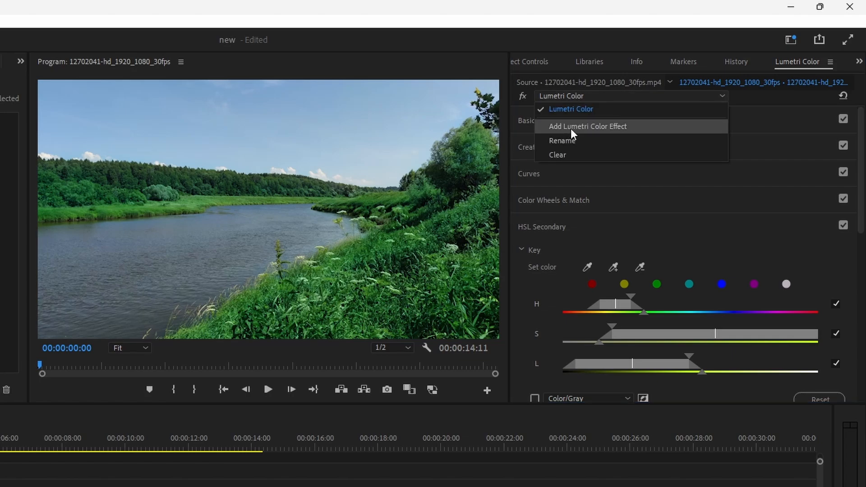
left_click(626, 127)
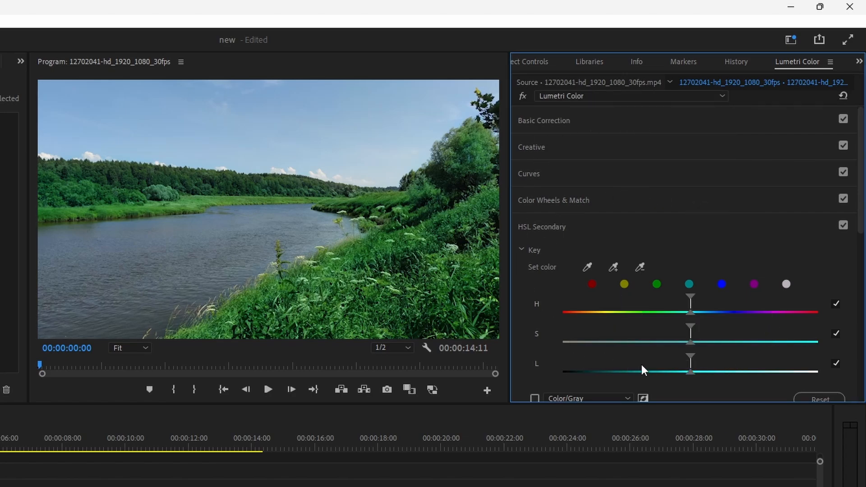
left_click(610, 96)
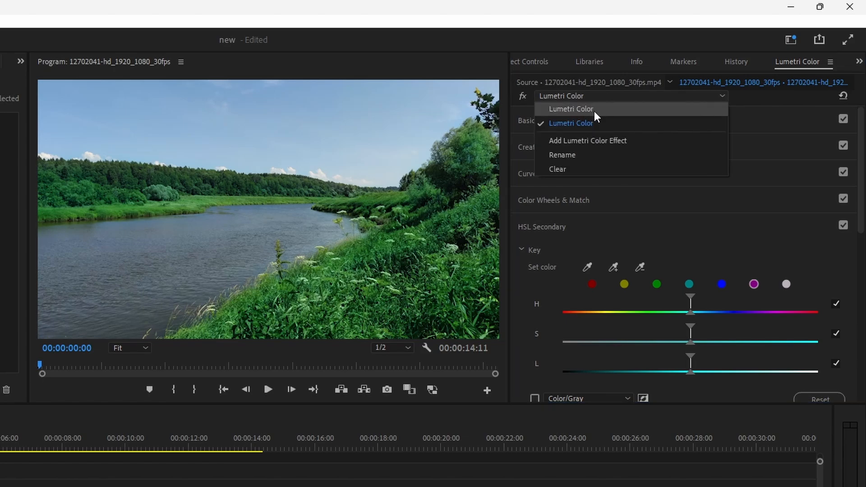
left_click(582, 123)
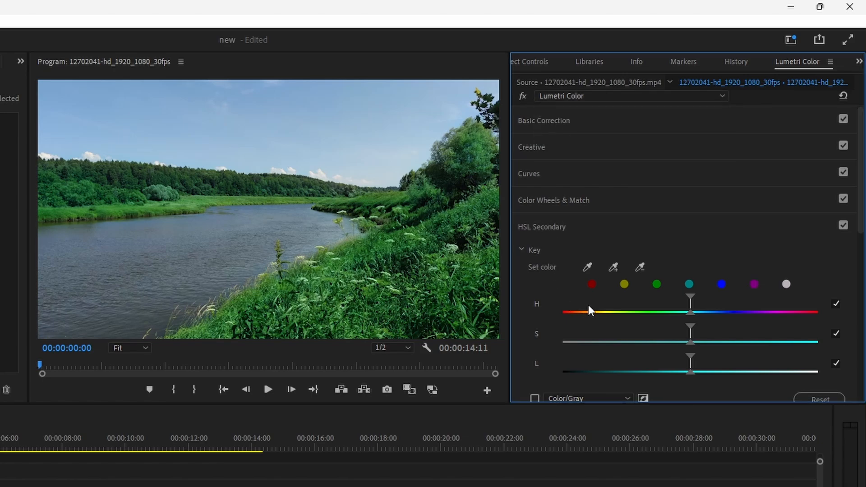
Key the blue sky in HSL Secondary by sampling its color, and check the selection with the Color/Gray mask.
scroll(568, 275, "down", 1)
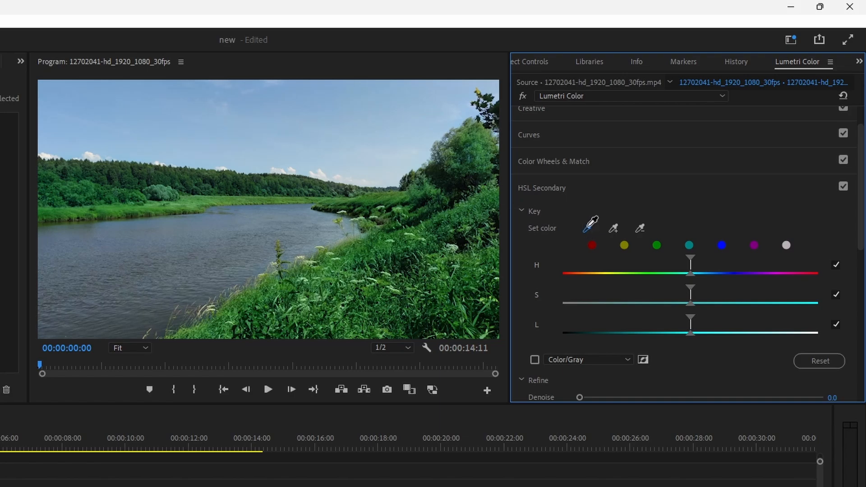
left_click(336, 106)
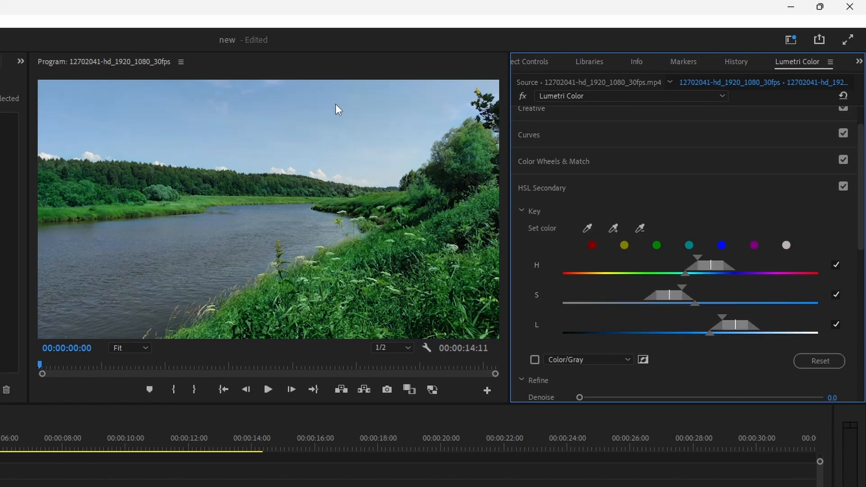
left_click(534, 359)
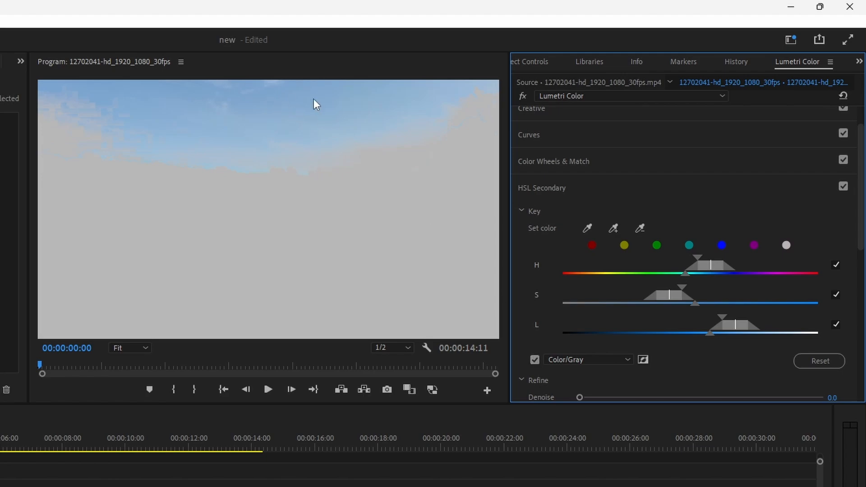
left_click(613, 229)
left_click(168, 96)
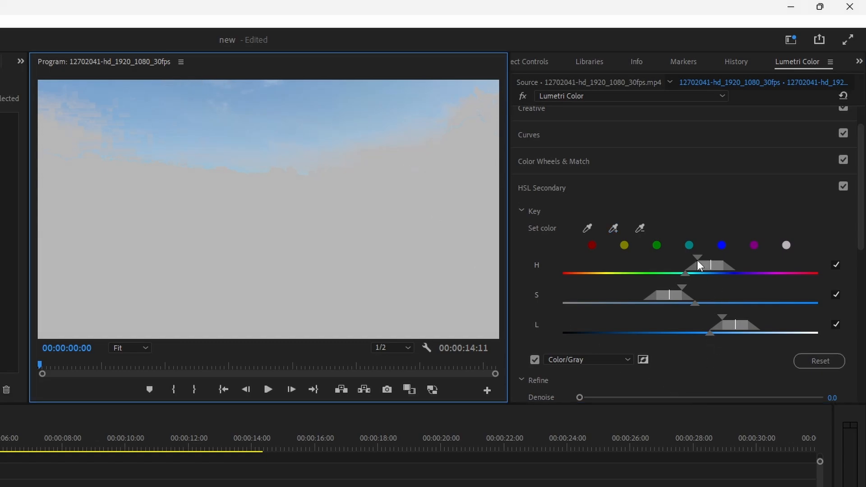
left_click(534, 359)
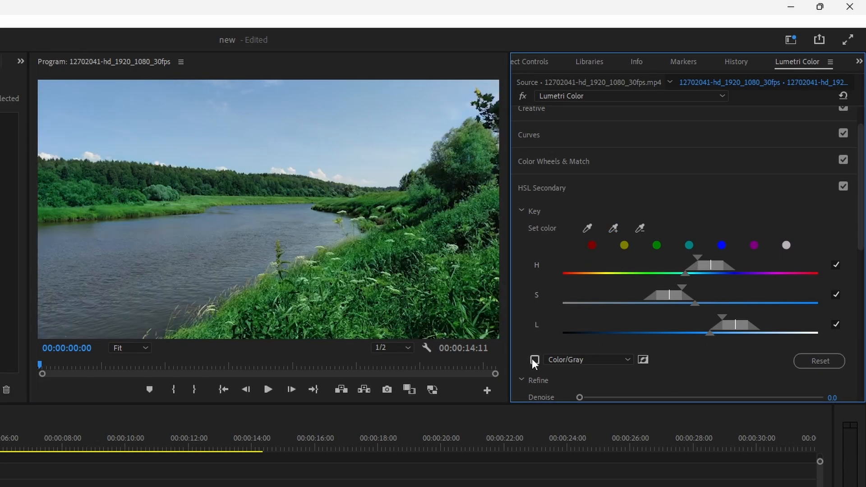
Shift the highlights, midtones and shadows of the keyed sky toward blue using the three-way HSL Secondary correction wheels.
scroll(596, 307, "down", 3)
scroll(597, 305, "down", 5)
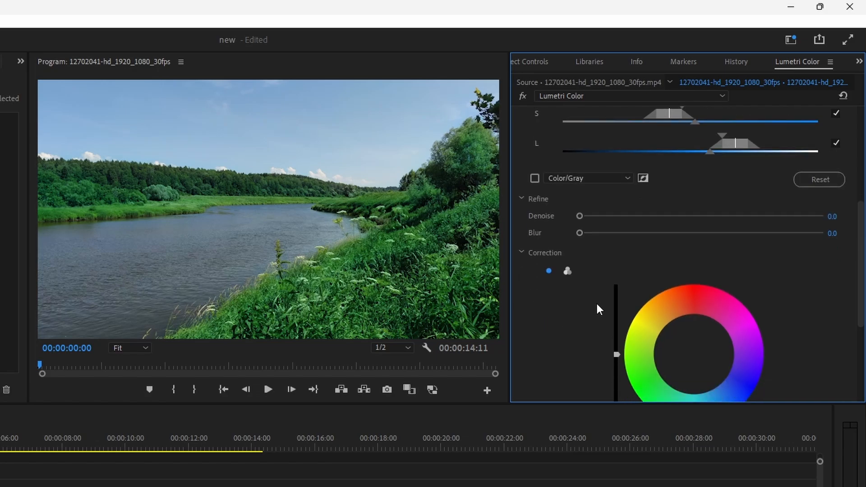
left_click(567, 270)
scroll(603, 284, "down", 2)
scroll(603, 288, "down", 2)
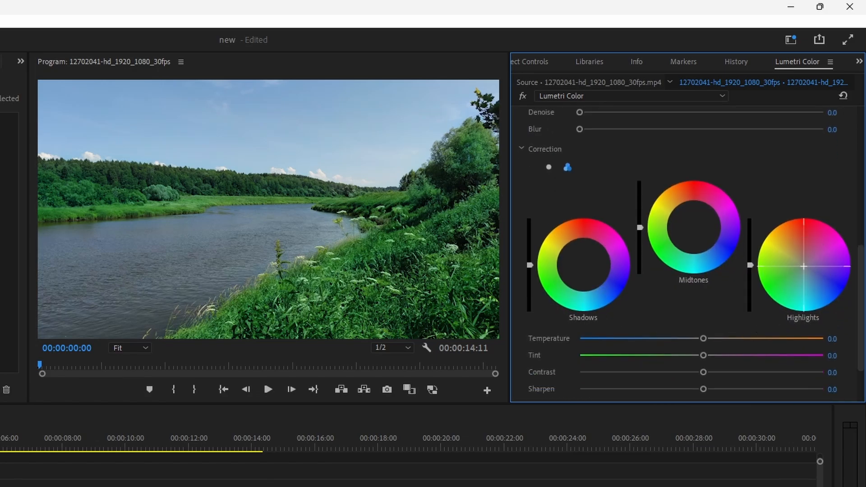
left_click_drag(804, 267, 812, 279)
left_click_drag(692, 226, 702, 247)
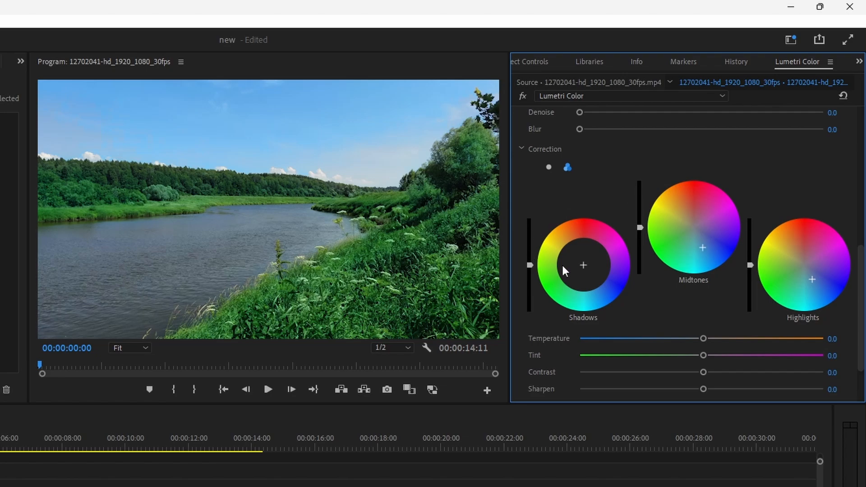
left_click_drag(582, 265, 588, 281)
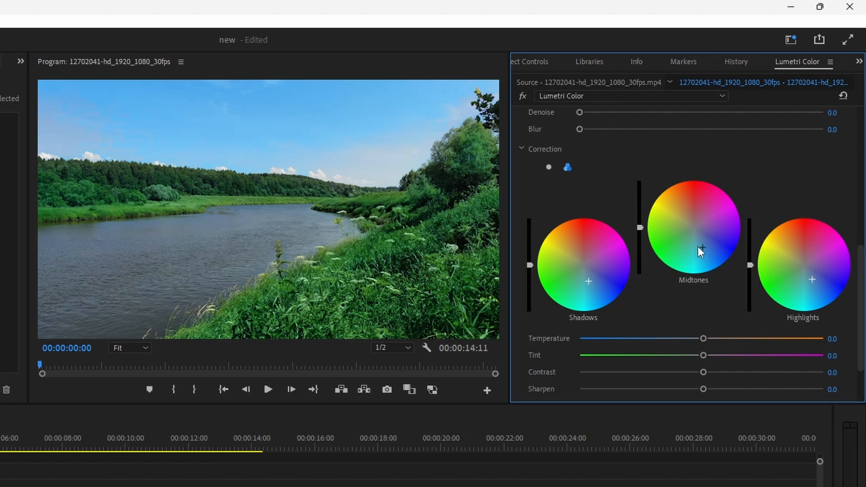
mouse_move(701, 247)
left_mouse_down()
mouse_move(717, 225)
mouse_move(708, 256)
left_mouse_up()
left_click_drag(812, 280, 822, 280)
Set the keyed sky's Temperature to -1.9 and Tint to -31.0 in the HSL Secondary correction.
scroll(600, 331, "down", 1)
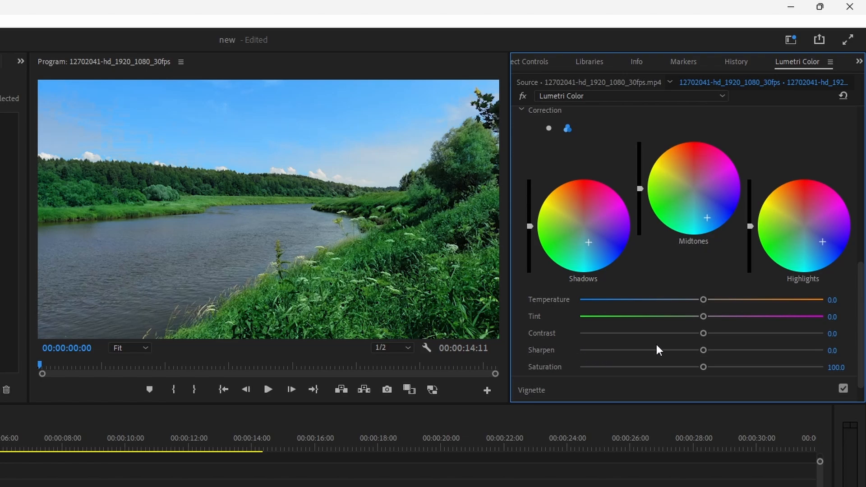
scroll(672, 346, "up", 2)
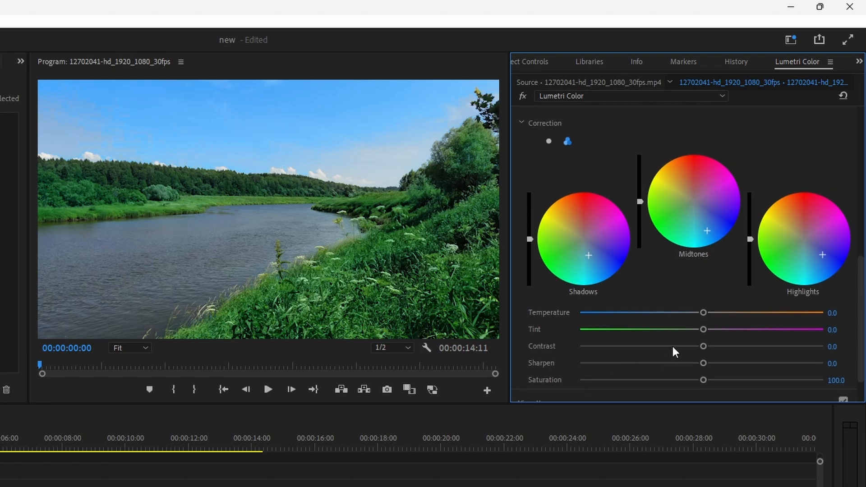
scroll(677, 351, "down", 4)
key("Tab")
scroll(657, 318, "up", 1)
scroll(654, 332, "up", 1)
left_click_drag(703, 310, 662, 331)
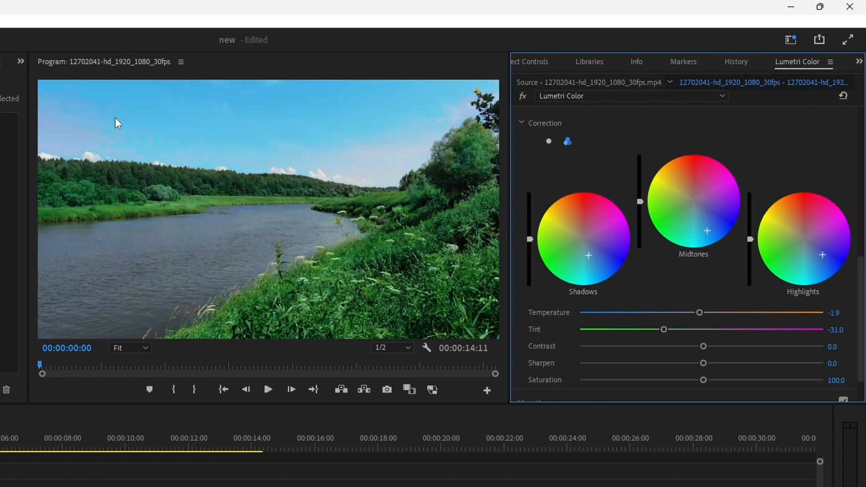
Smooth the blocky sky mask by setting Blur to 11.9 while examining it at 400%, and return the program view to Fit.
left_click(134, 348)
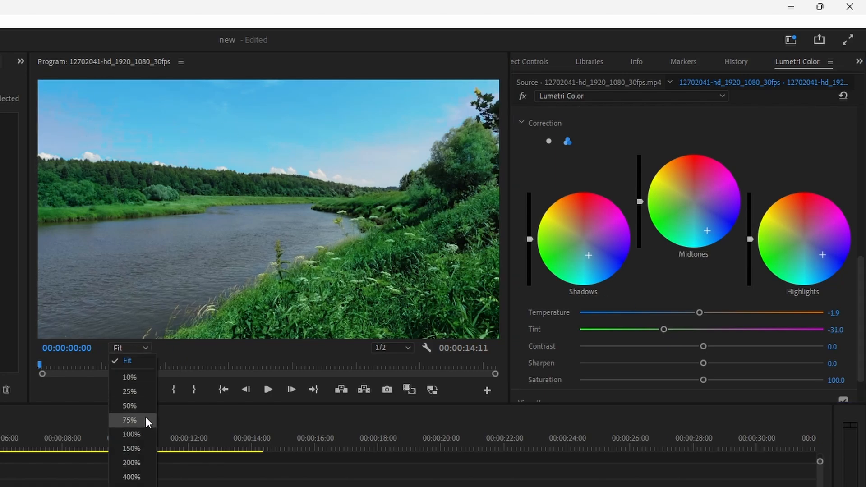
left_click(141, 435)
left_click(145, 348)
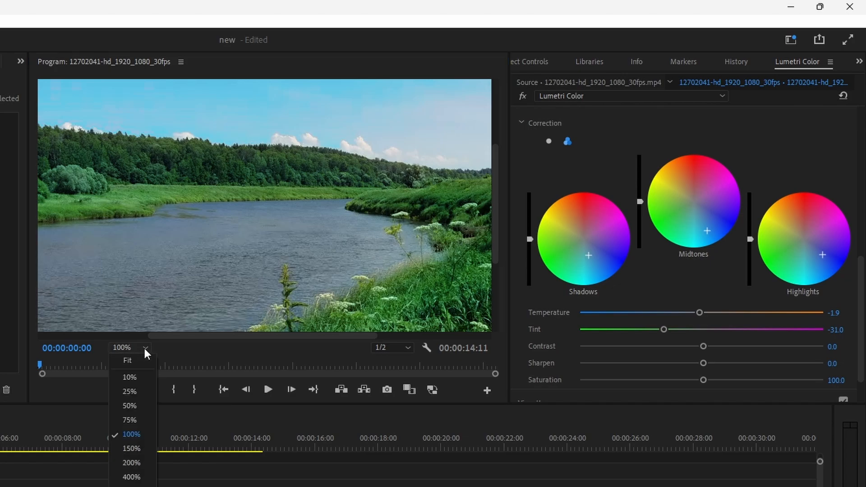
left_click(131, 478)
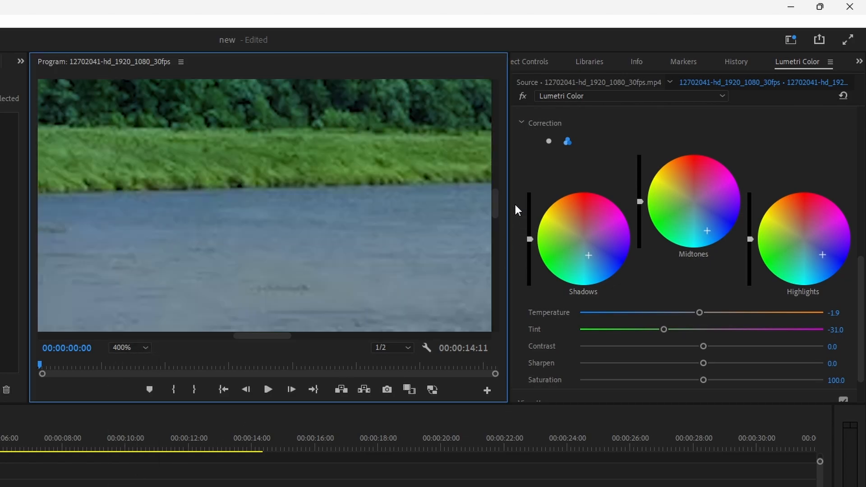
left_click_drag(496, 205, 496, 151)
left_click_drag(218, 337, 116, 336)
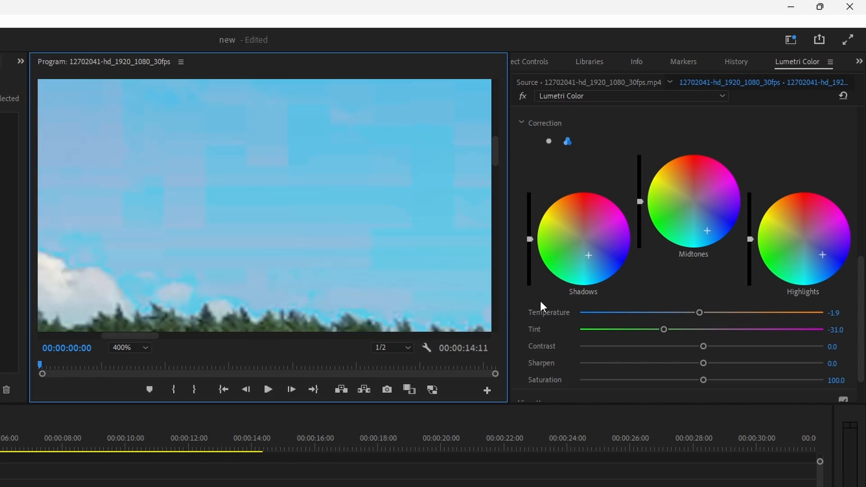
scroll(566, 153, "up", 5)
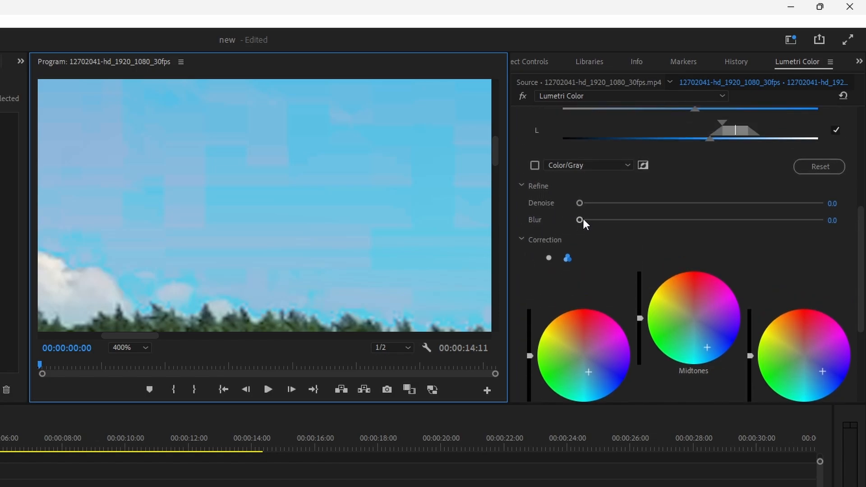
left_click_drag(580, 219, 699, 219)
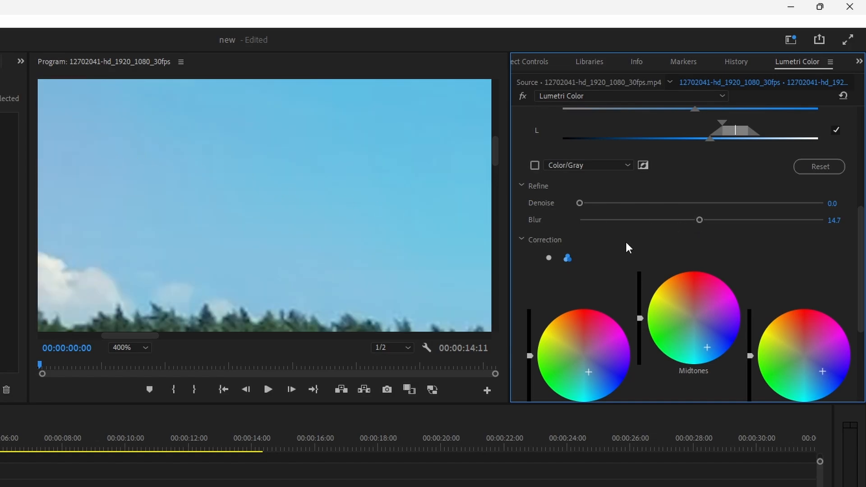
double_click(672, 220)
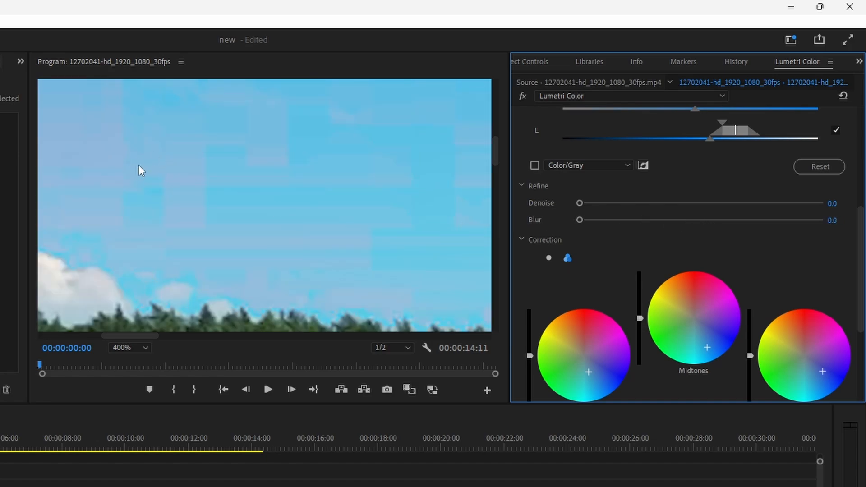
left_click(698, 221)
left_click_drag(698, 221, 675, 220)
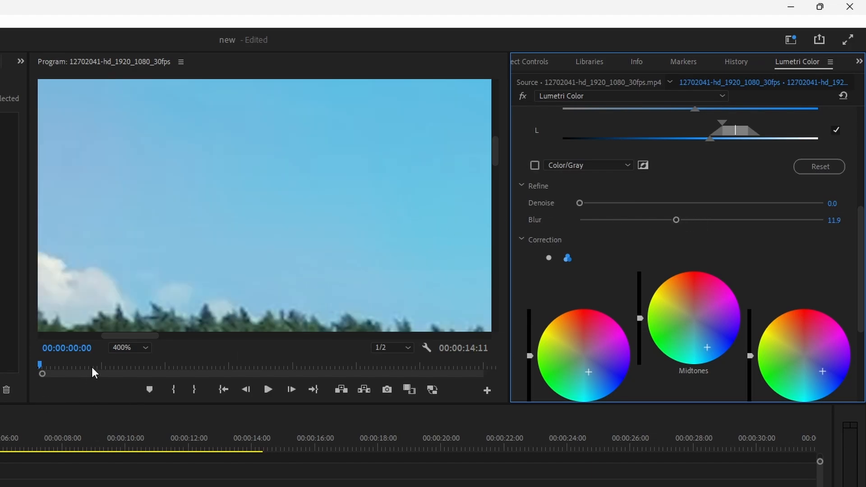
left_click(118, 350)
left_click(134, 364)
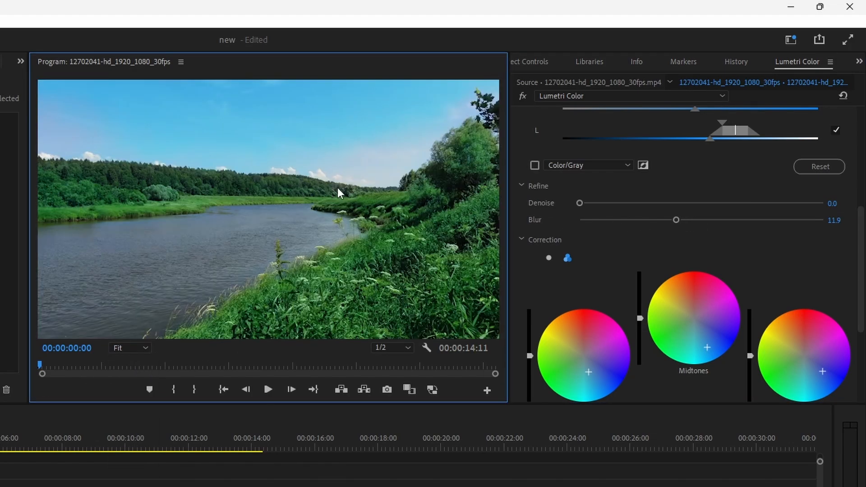
Increase the sky mask's Blur to 13.2 and darken the keyed sky's midtones, highlights and shadows in the HSL Secondary correction.
left_click(687, 221)
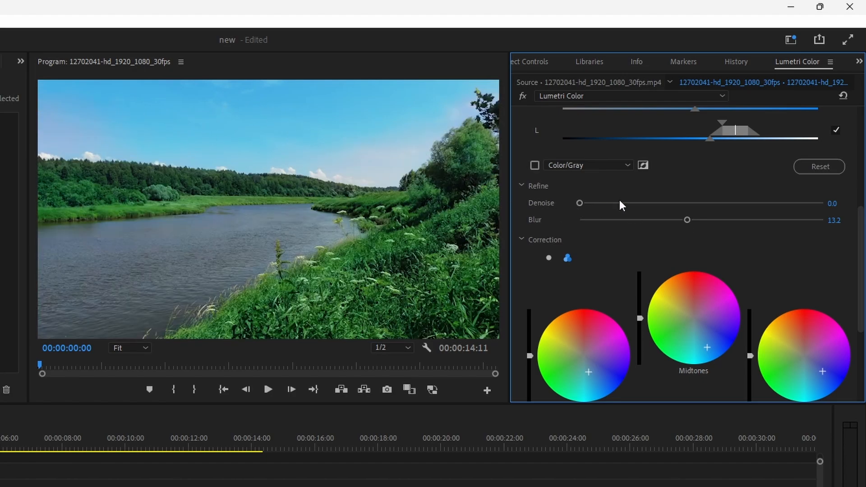
scroll(627, 275, "down", 2)
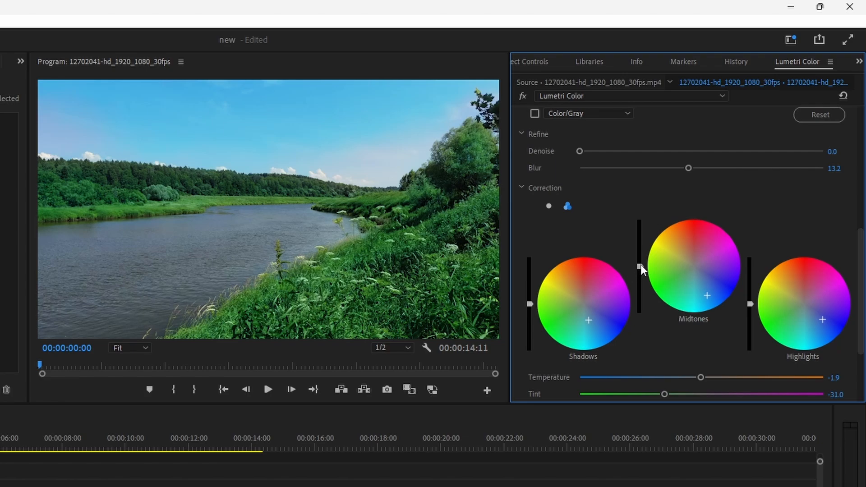
left_click_drag(641, 266, 640, 281)
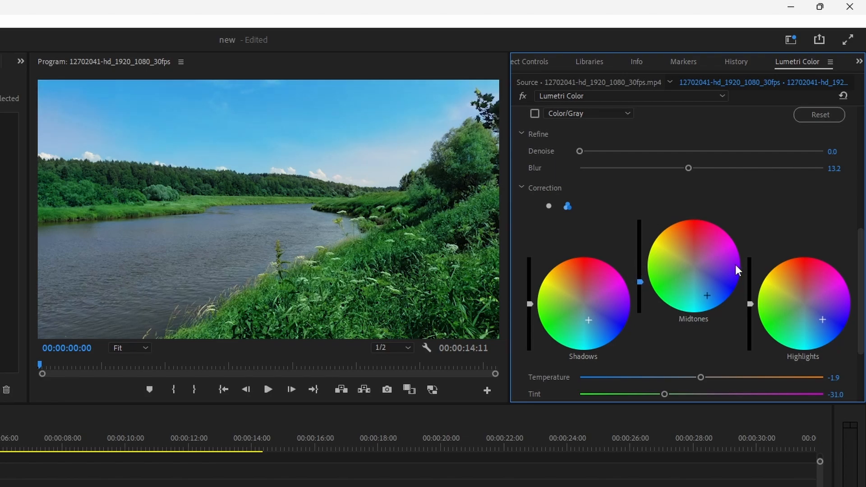
left_click_drag(750, 305, 750, 316)
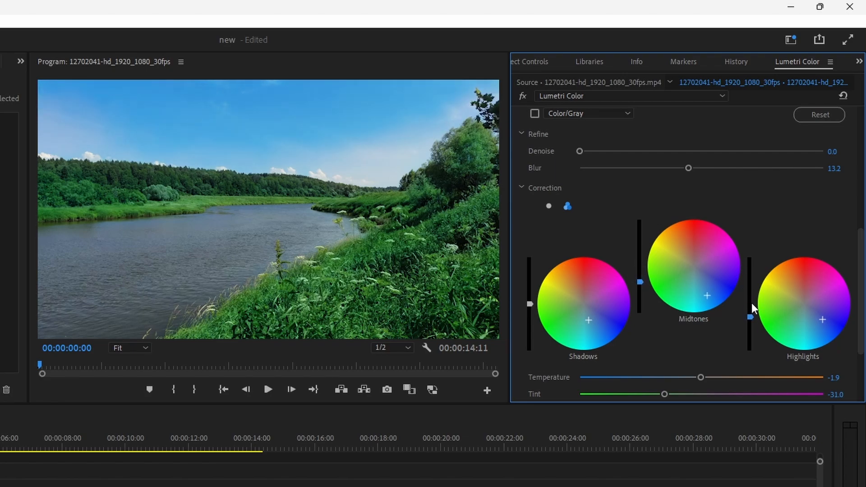
left_click_drag(530, 306, 530, 315)
Add a third Lumetri Color effect to the river clip for the overall finishing adjustments.
scroll(653, 220, "up", 4)
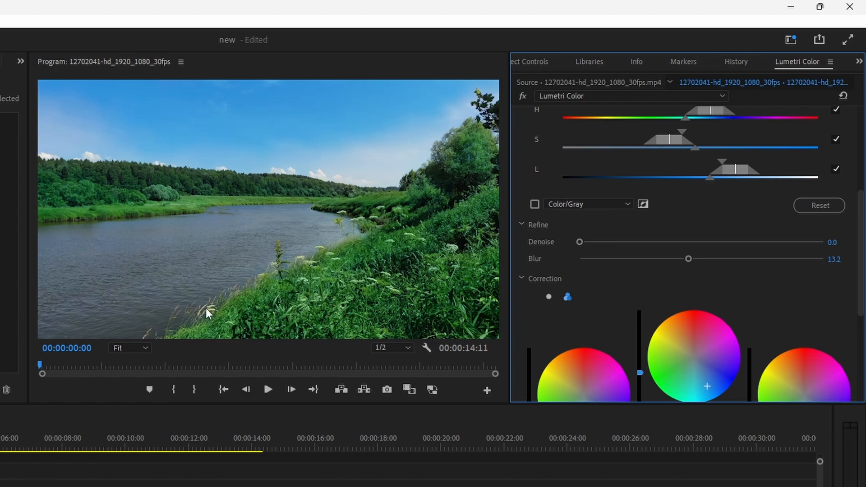
scroll(655, 306, "up", 4)
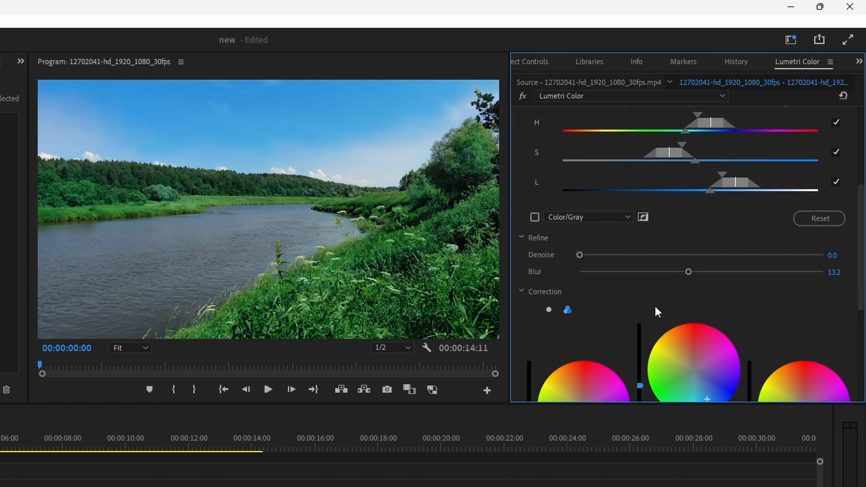
scroll(655, 306, "up", 4)
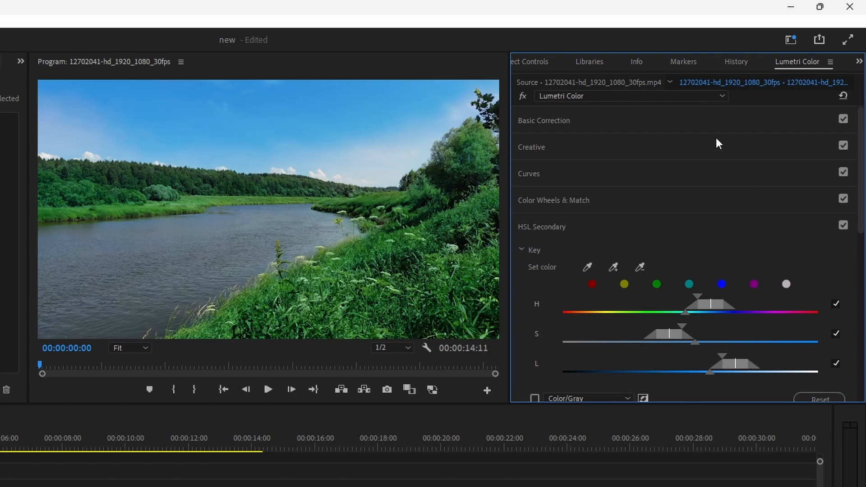
left_click(661, 93)
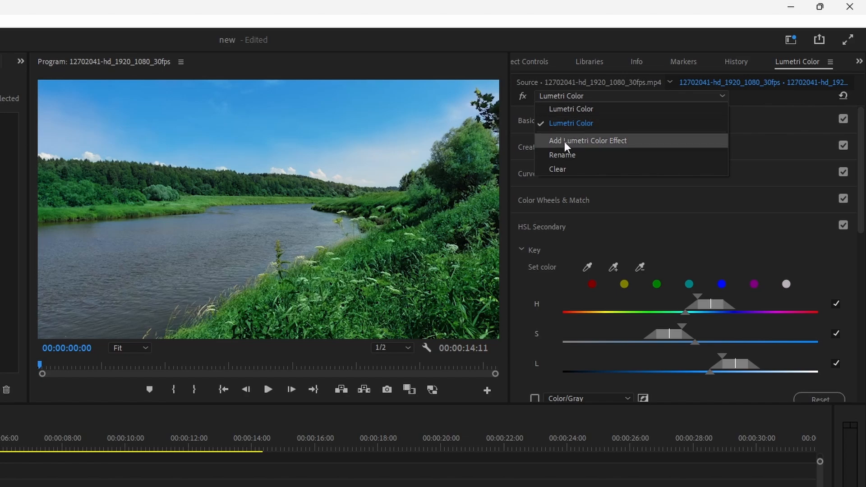
left_click(601, 145)
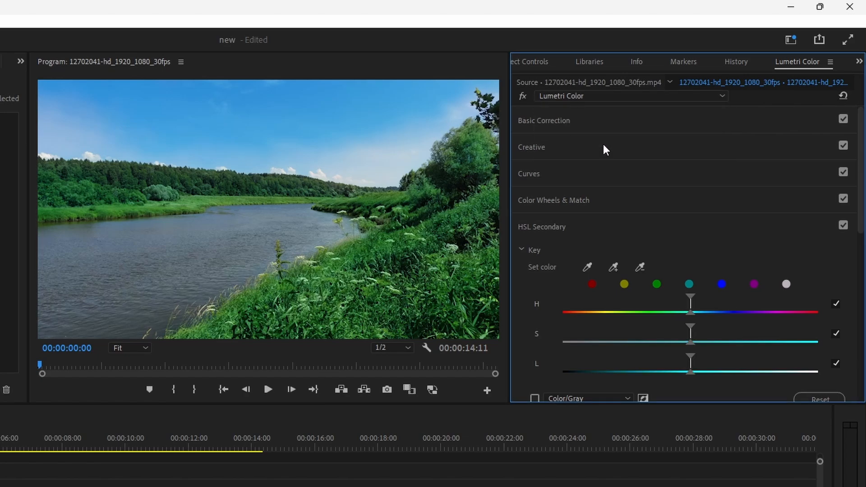
Set Exposure to 0.1 and fine-tune the Highlights in the new effect's Basic Correction.
left_click(548, 128)
scroll(586, 281, "down", 2)
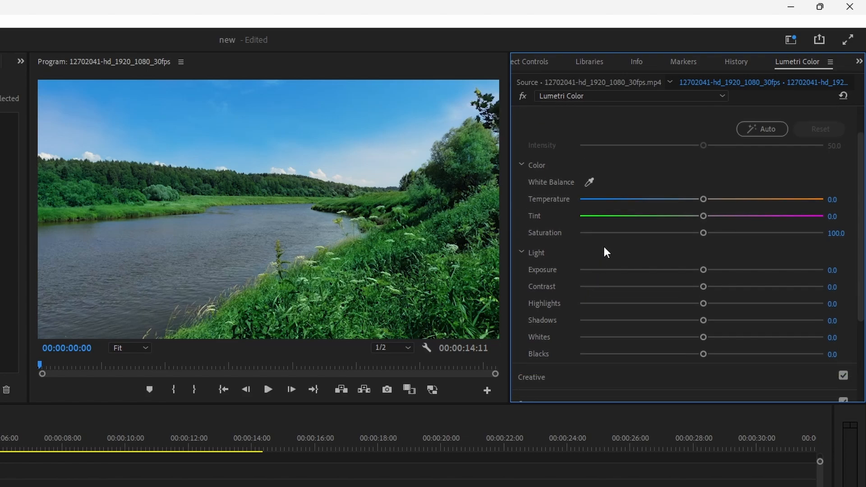
left_click_drag(702, 269, 692, 271)
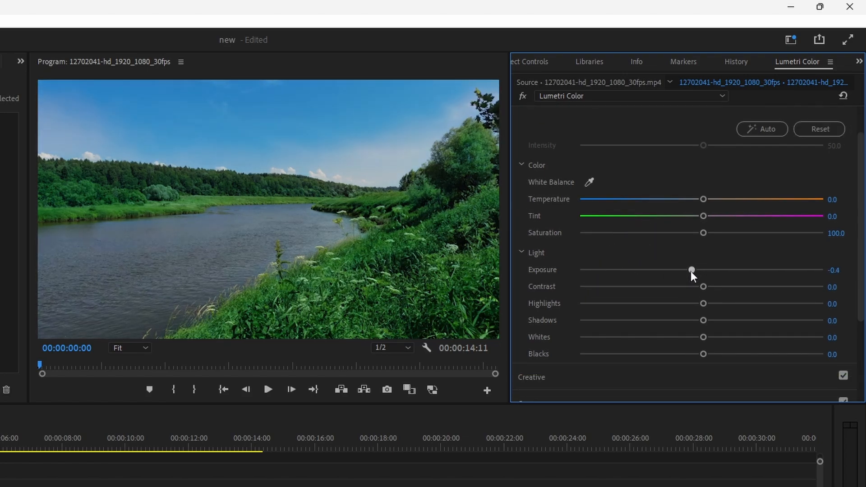
left_click_drag(702, 304, 665, 318)
left_click_drag(693, 270, 705, 272)
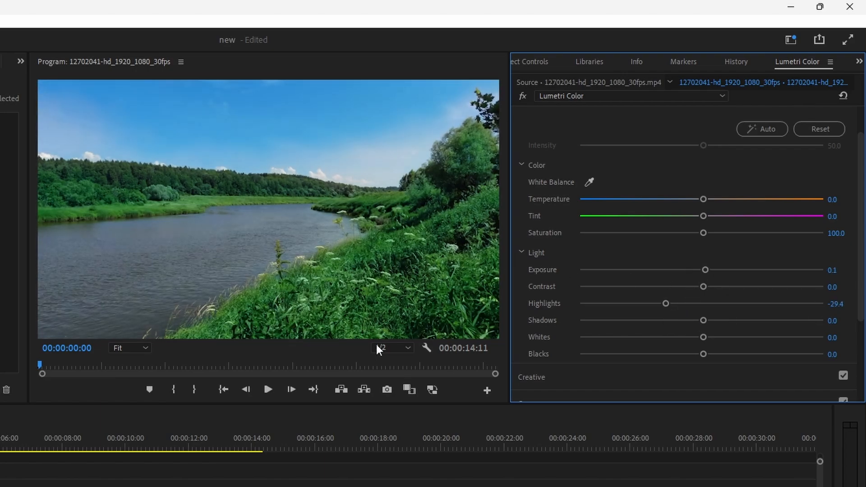
left_click_drag(663, 305, 697, 328)
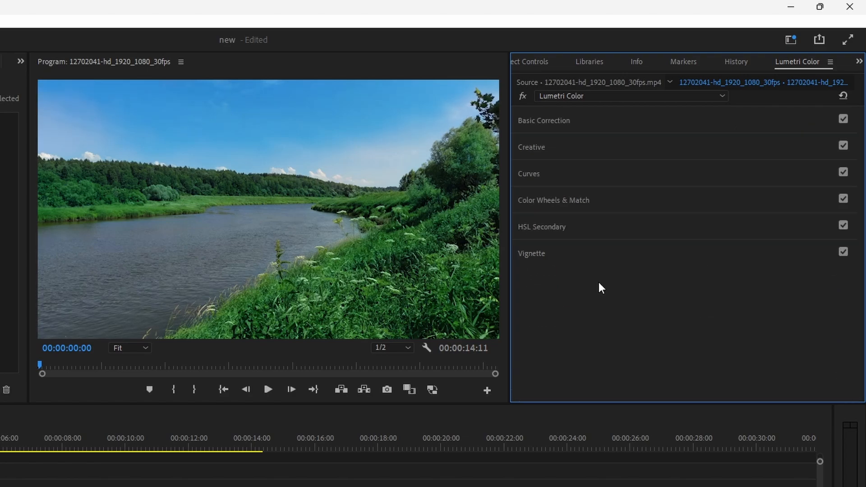
Darken the frame's edges with a negative-Amount vignette, setting Midpoint to 41.9, Roundness to -70.8 and Feather to 96.6.
left_click(536, 257)
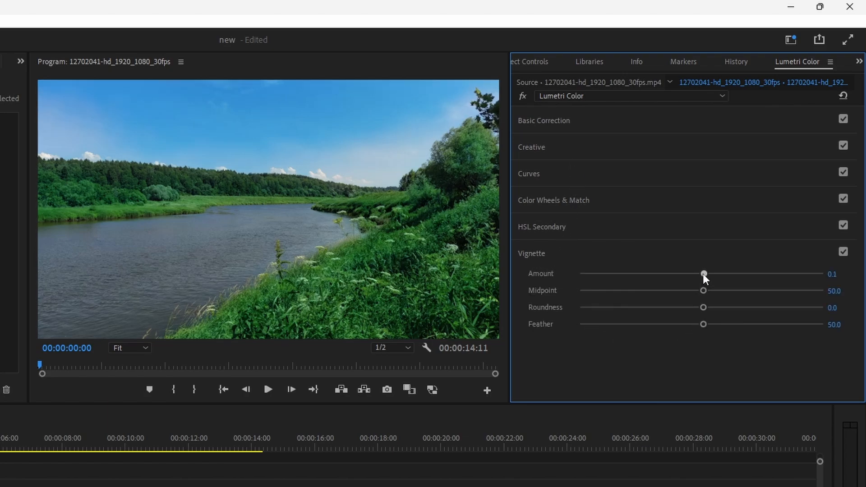
left_click_drag(702, 274, 679, 280)
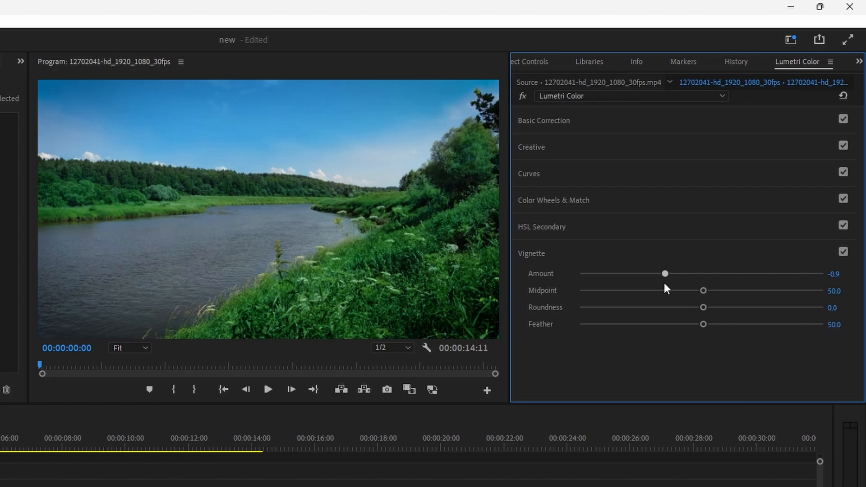
left_click_drag(664, 284, 674, 283)
left_click_drag(700, 291, 614, 331)
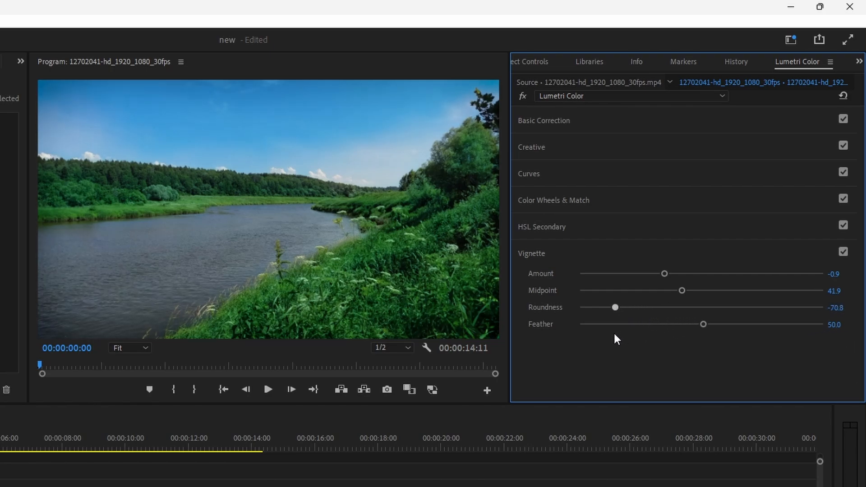
left_click_drag(663, 274, 675, 274)
left_click_drag(703, 325, 815, 325)
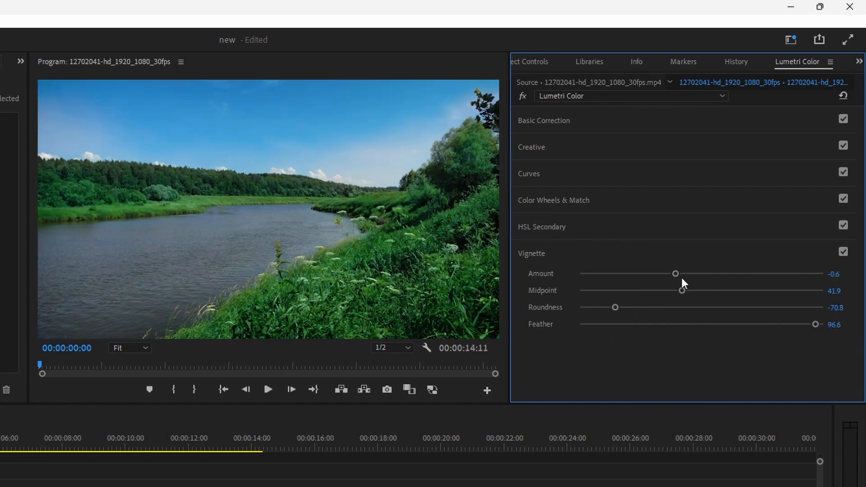
left_click_drag(675, 273, 656, 274)
left_click(675, 346)
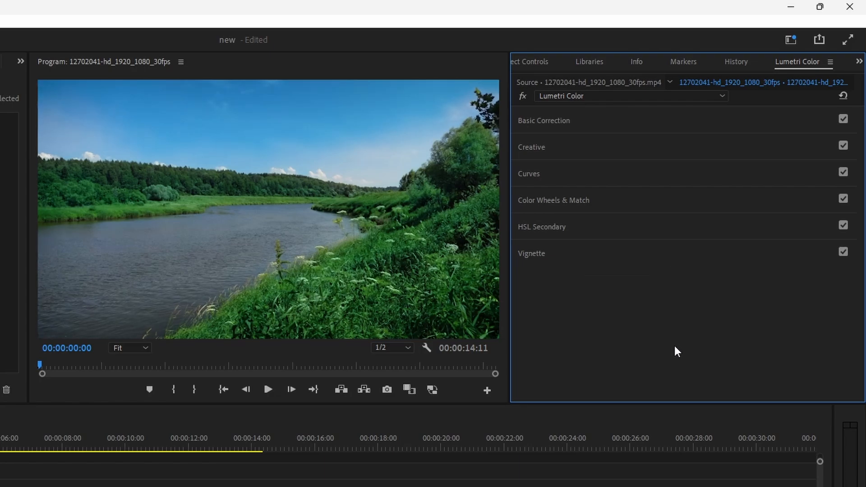
Review the three stacked Lumetri Color effects applied to the clip, selecting each one in turn.
left_click(537, 63)
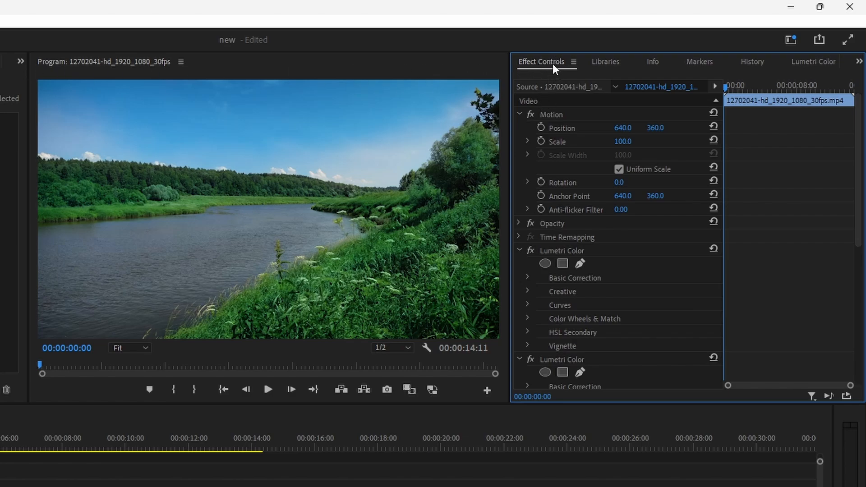
scroll(534, 264, "down", 5)
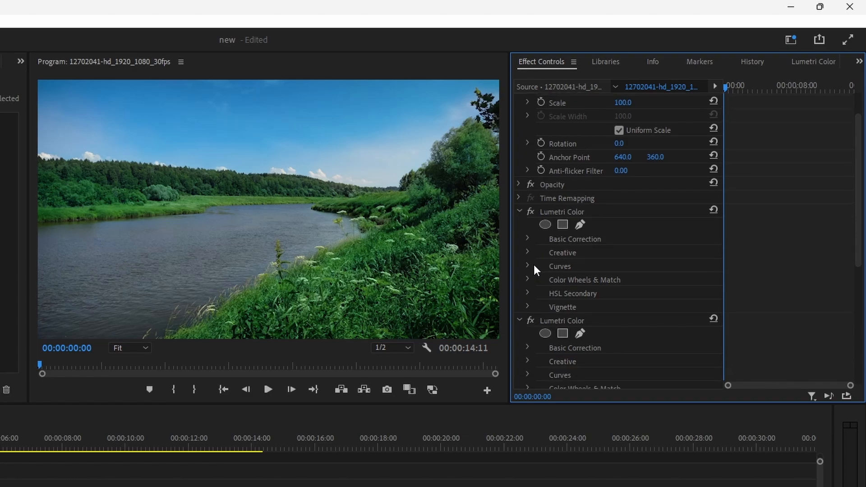
scroll(570, 335, "down", 4)
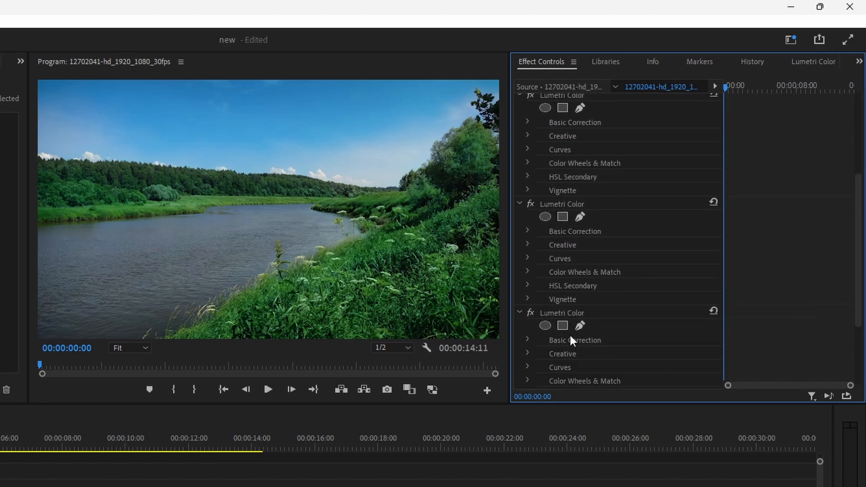
scroll(571, 335, "up", 5)
left_click(551, 171)
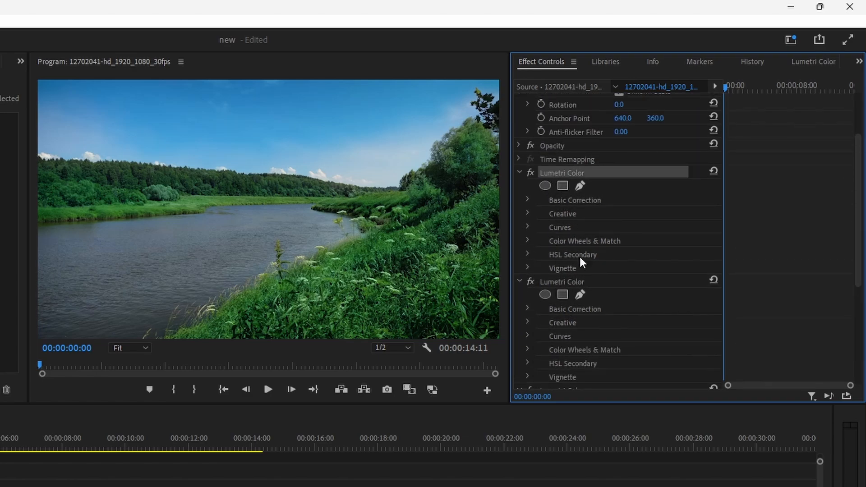
left_click(583, 279)
scroll(585, 281, "down", 1)
scroll(585, 282, "down", 3)
left_click(581, 313)
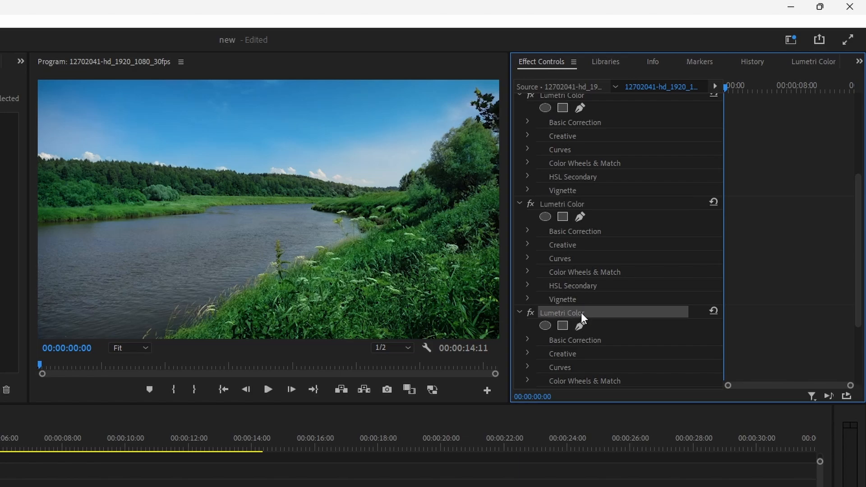
scroll(581, 313, "up", 4)
left_click(567, 283)
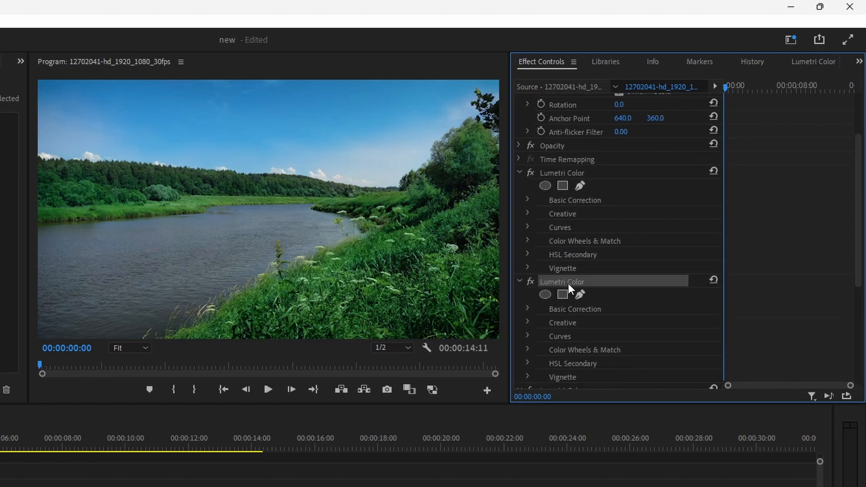
left_click(594, 173)
scroll(616, 194, "up", 4)
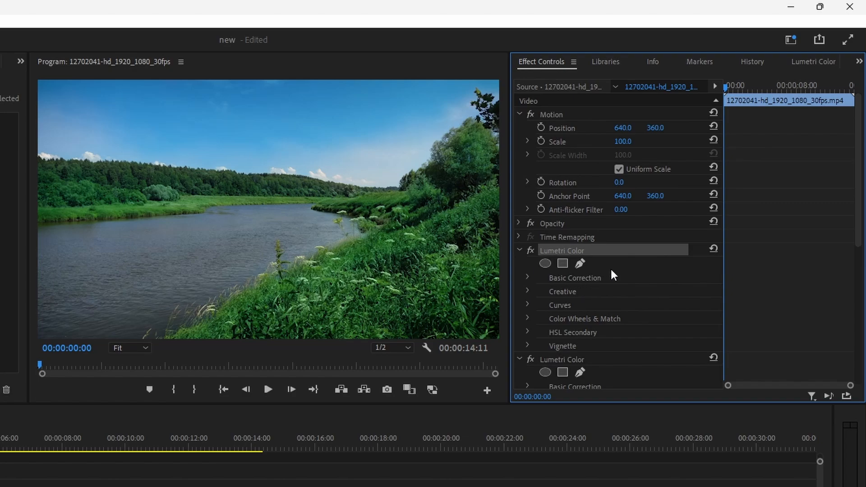
Disable all three Lumetri Color effects to view the clip without its color grading.
scroll(610, 269, "down", 3)
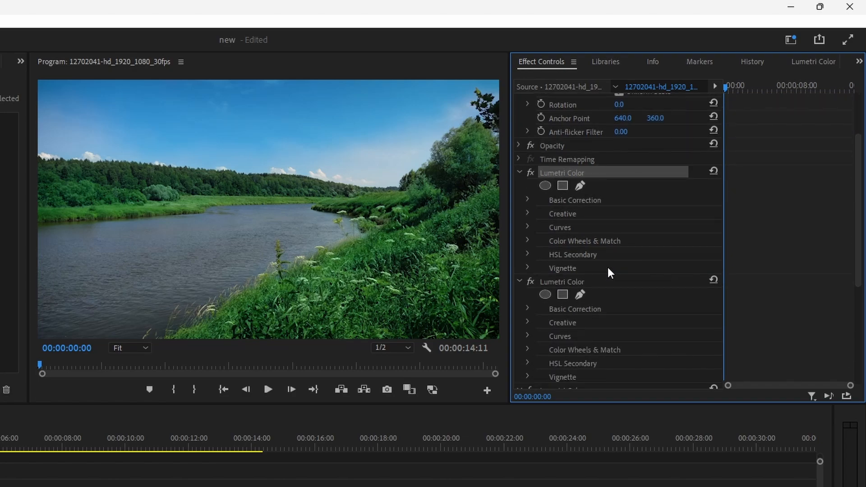
left_click(532, 173)
left_click(530, 280)
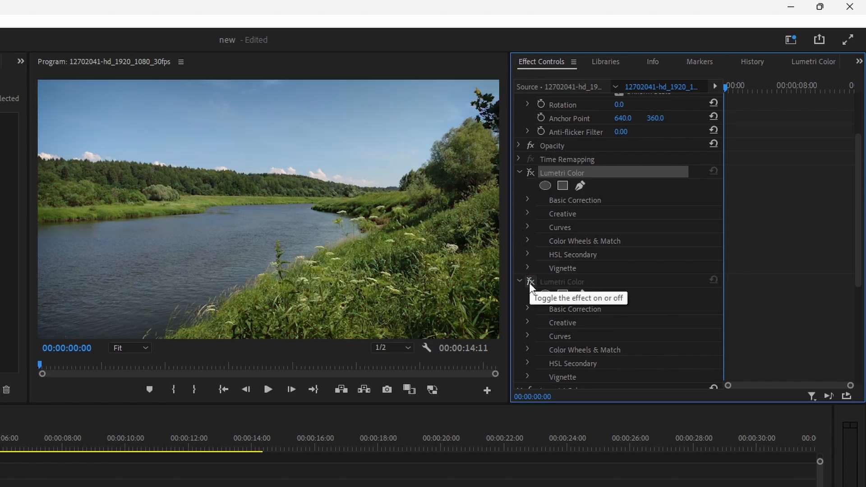
scroll(529, 283, "down", 3)
left_click(529, 326)
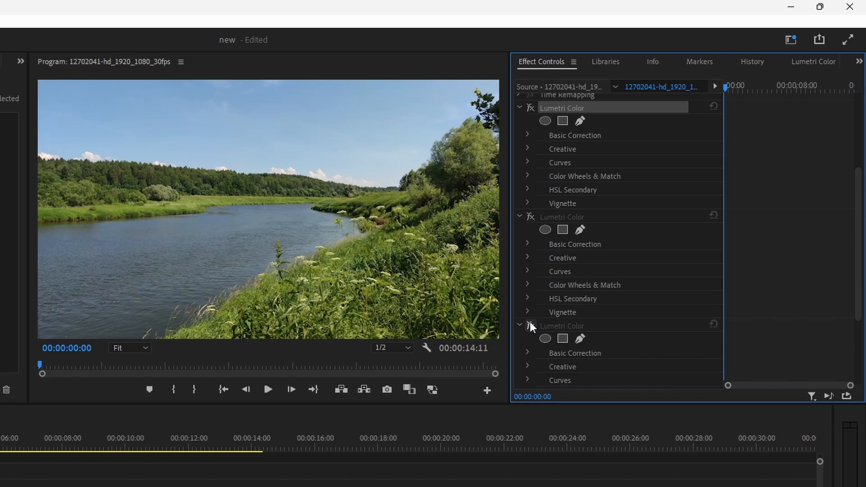
Re-enable the three Lumetri Color effects in order, comparing what each one contributes to the image.
scroll(552, 225, "up", 2)
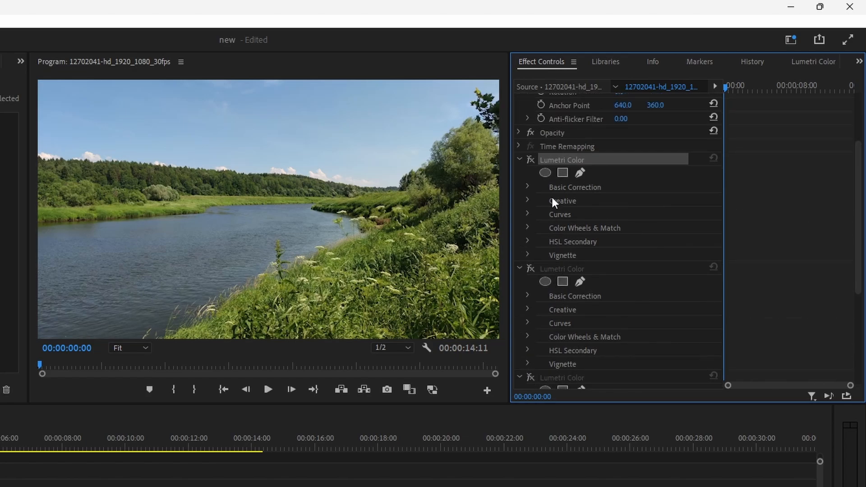
left_click(531, 159)
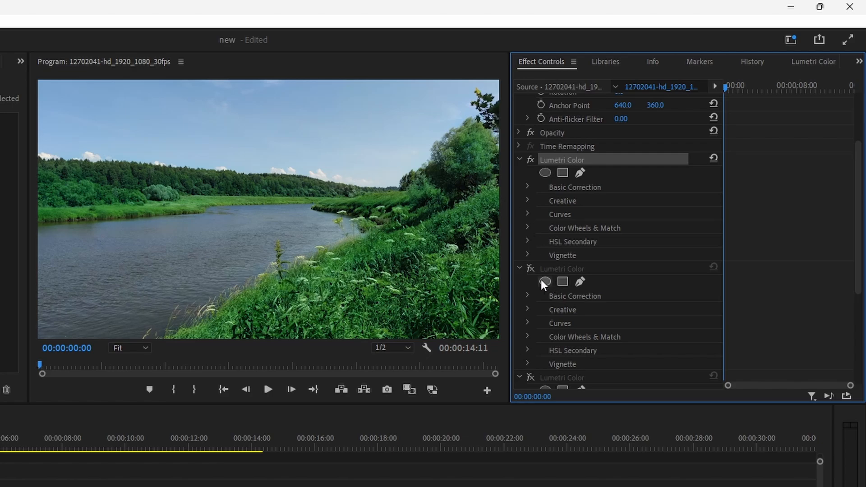
left_click(529, 268)
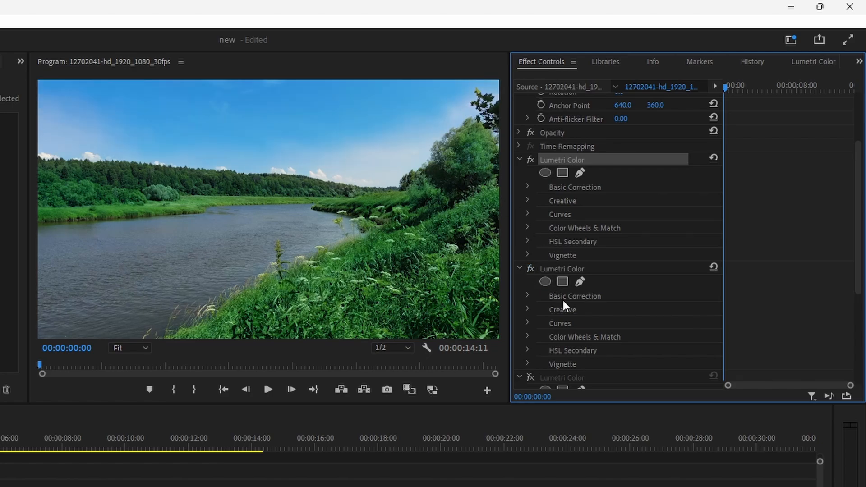
scroll(563, 300, "down", 2)
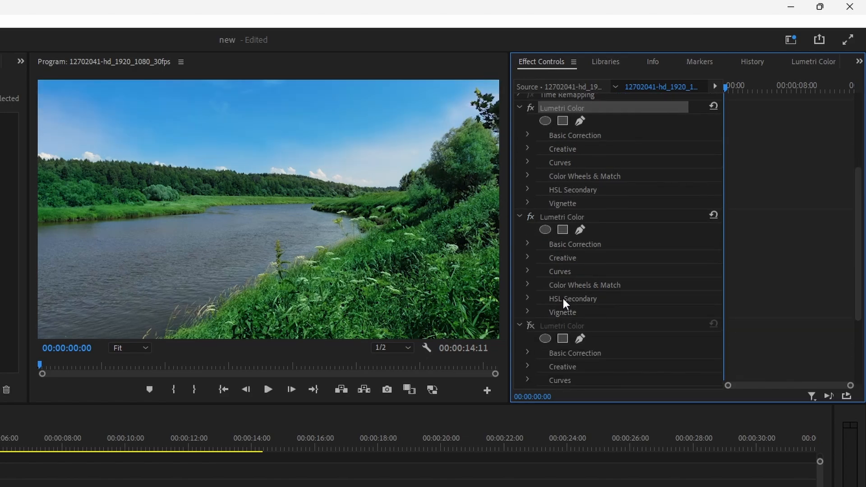
left_click(531, 325)
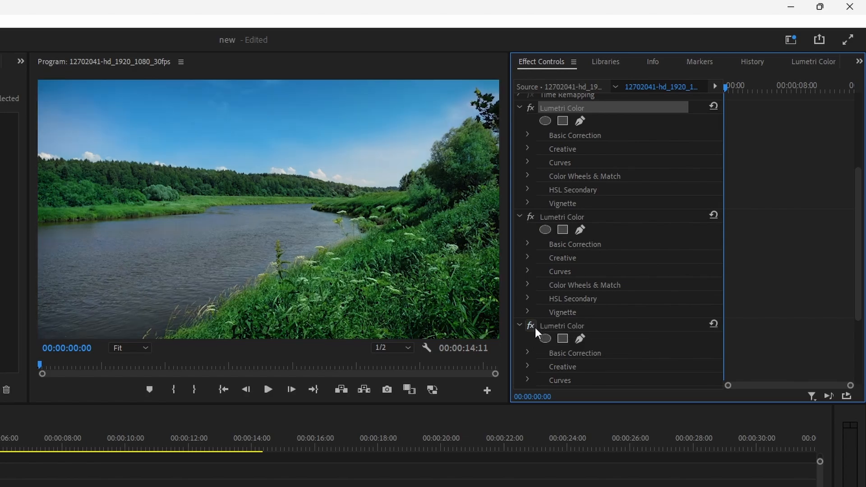